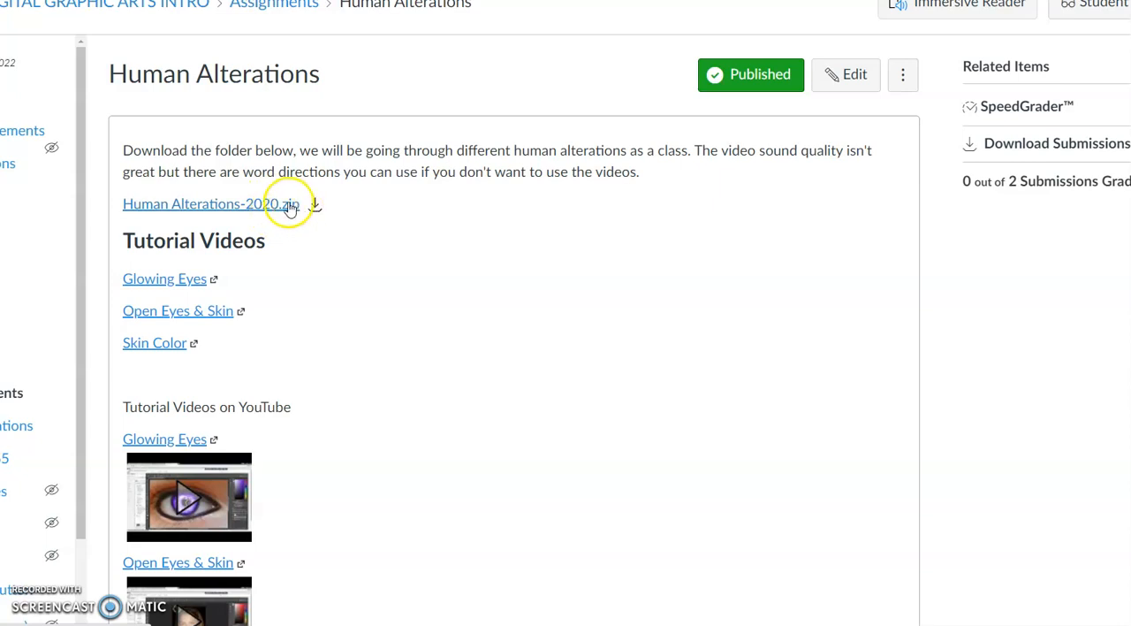
Step: Switch to File Explorer and extract the Human Alterations-2020 zip in Downloads, replacing existing files and cancelling the remaining copy of the in-use folder
{"action": "key", "text": "alt+Tab"}
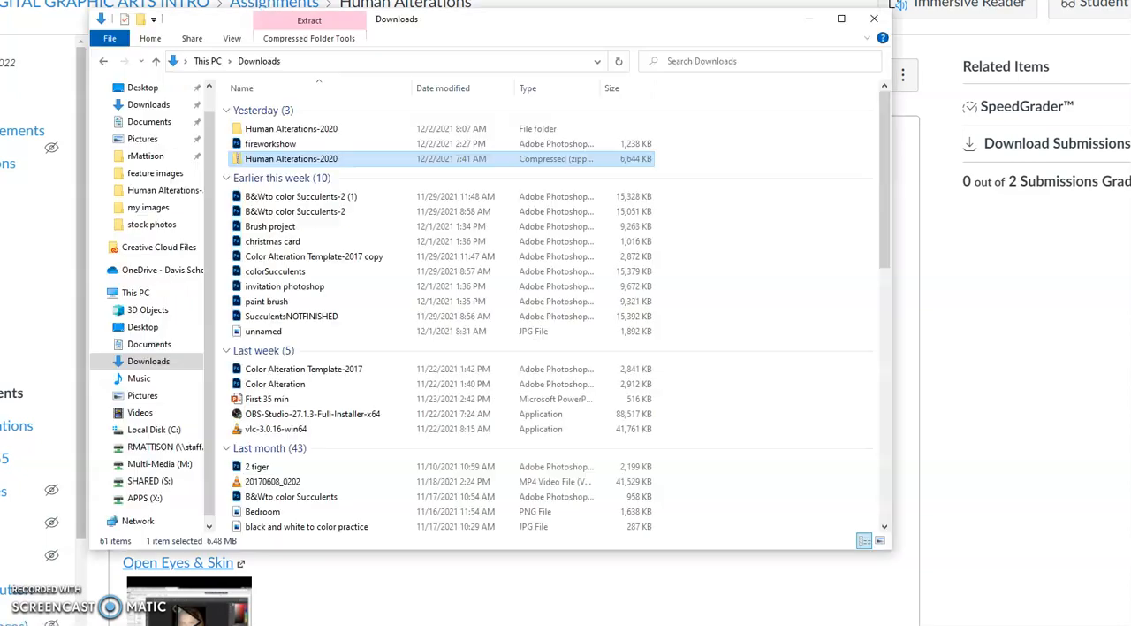
{"action": "right_click", "coordinate": [262, 164]}
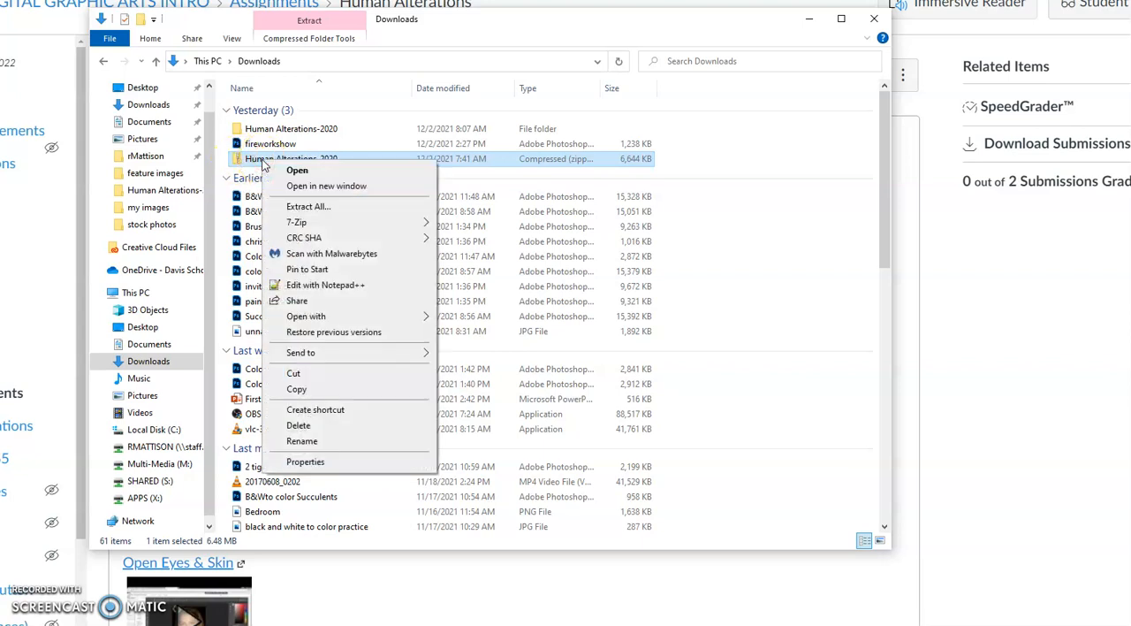
{"action": "left_click", "coordinate": [346, 210]}
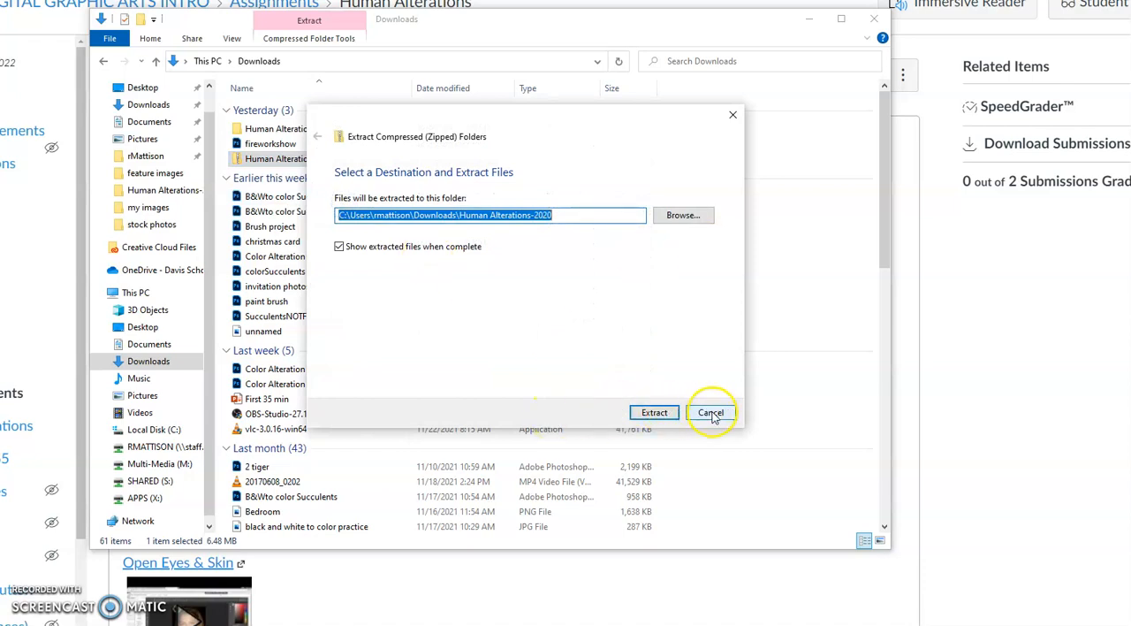
{"action": "left_click", "coordinate": [655, 411]}
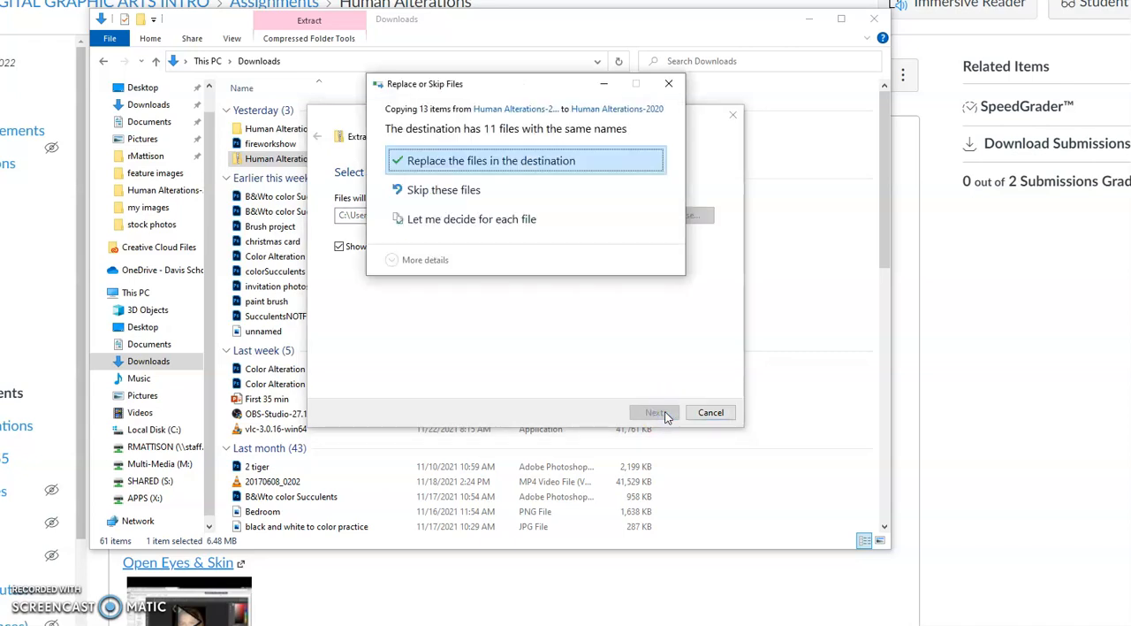
{"action": "left_click", "coordinate": [575, 159]}
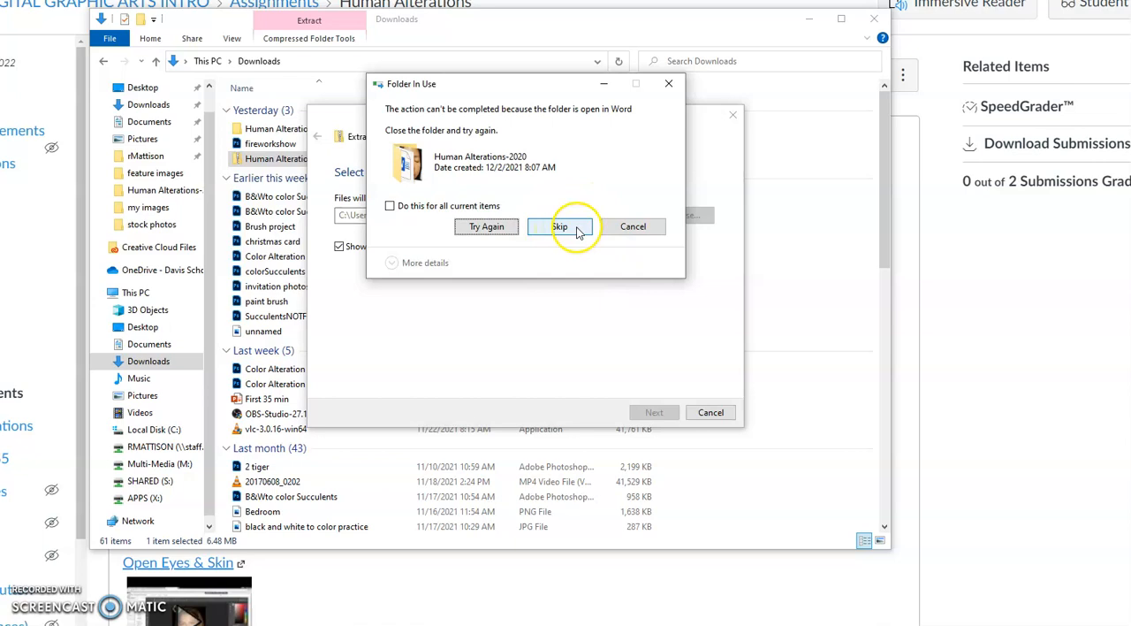
{"action": "left_click", "coordinate": [574, 229]}
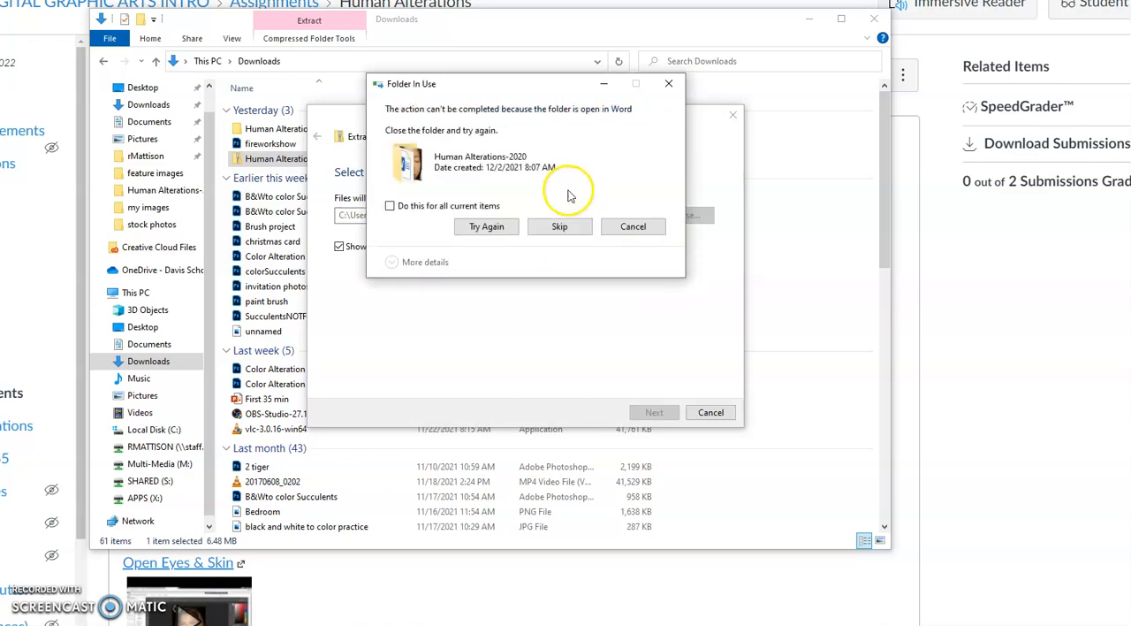
{"action": "left_click", "coordinate": [632, 227]}
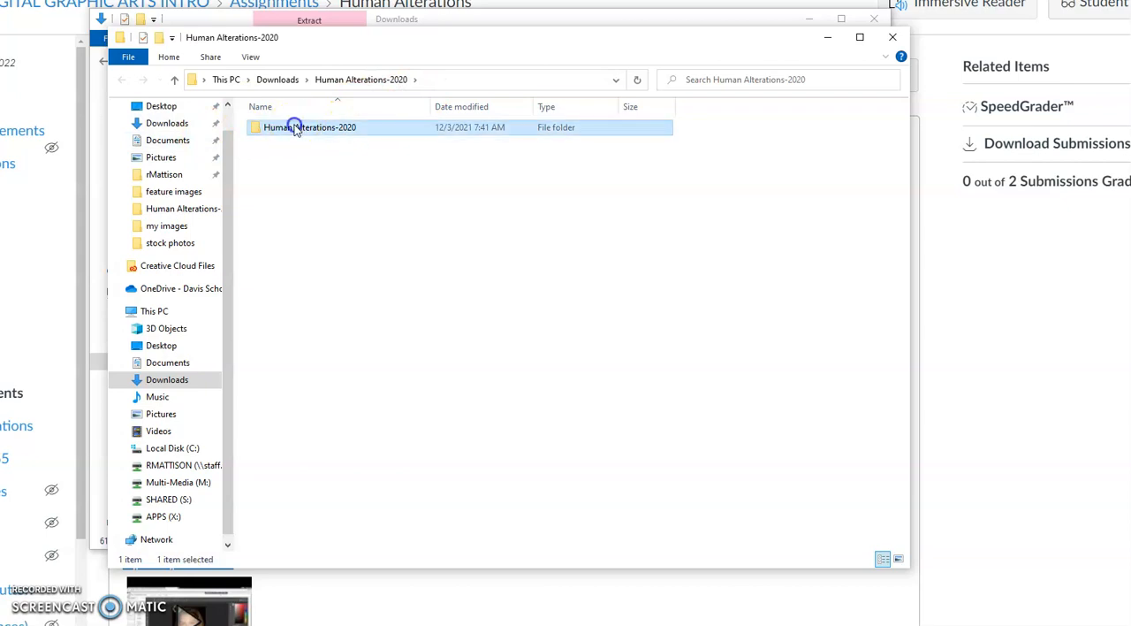
Step: Open the EYE Changing JPG from the nested Human Alterations-2020 folder in Adobe Photoshop 2021
{"action": "double_click", "coordinate": [294, 128]}
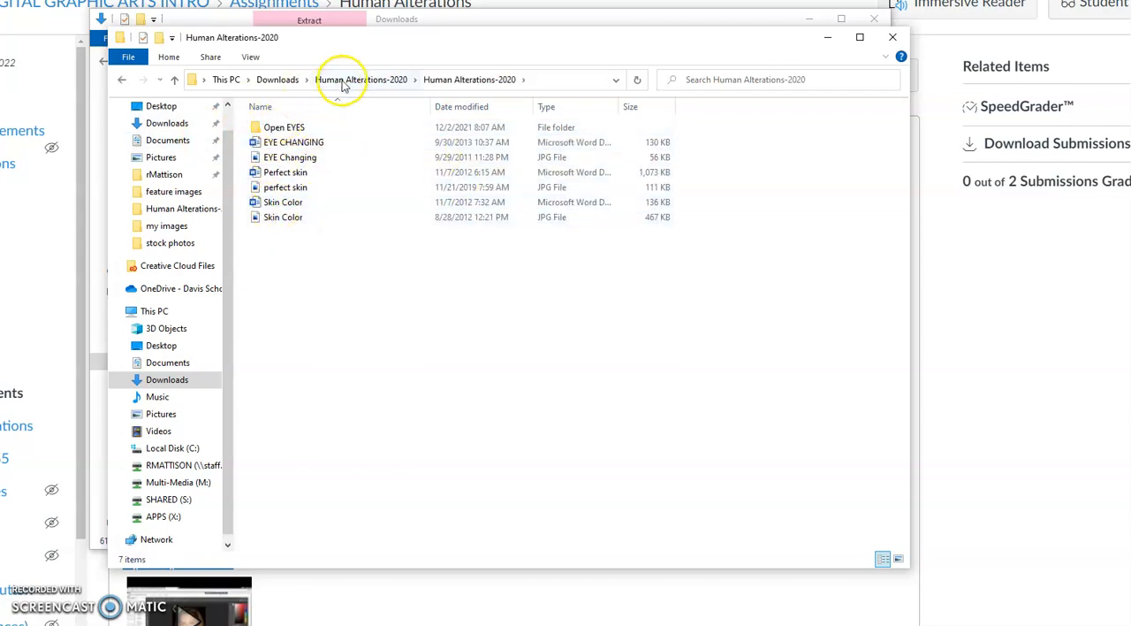
{"action": "left_click", "coordinate": [277, 80]}
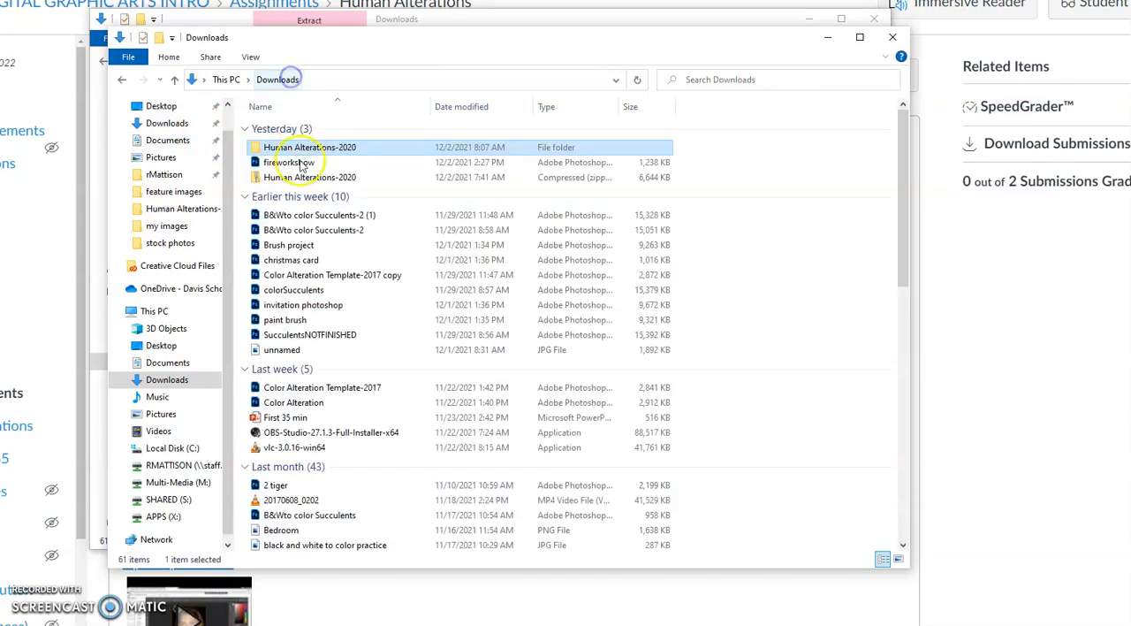
{"action": "double_click", "coordinate": [267, 149]}
{"action": "double_click", "coordinate": [296, 128]}
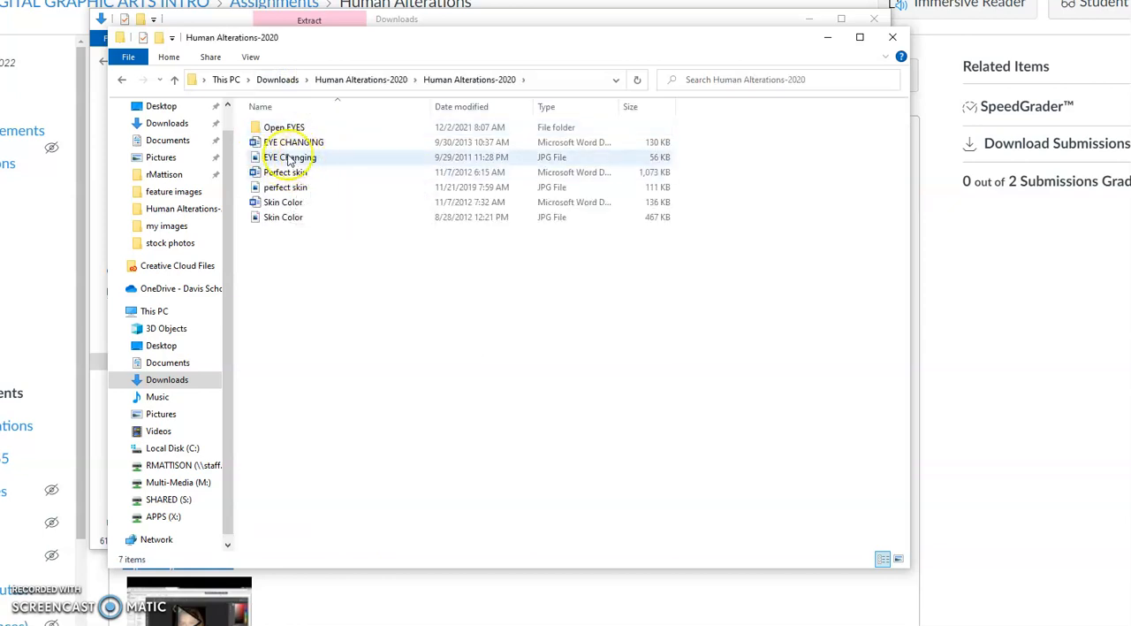
{"action": "right_click", "coordinate": [277, 160]}
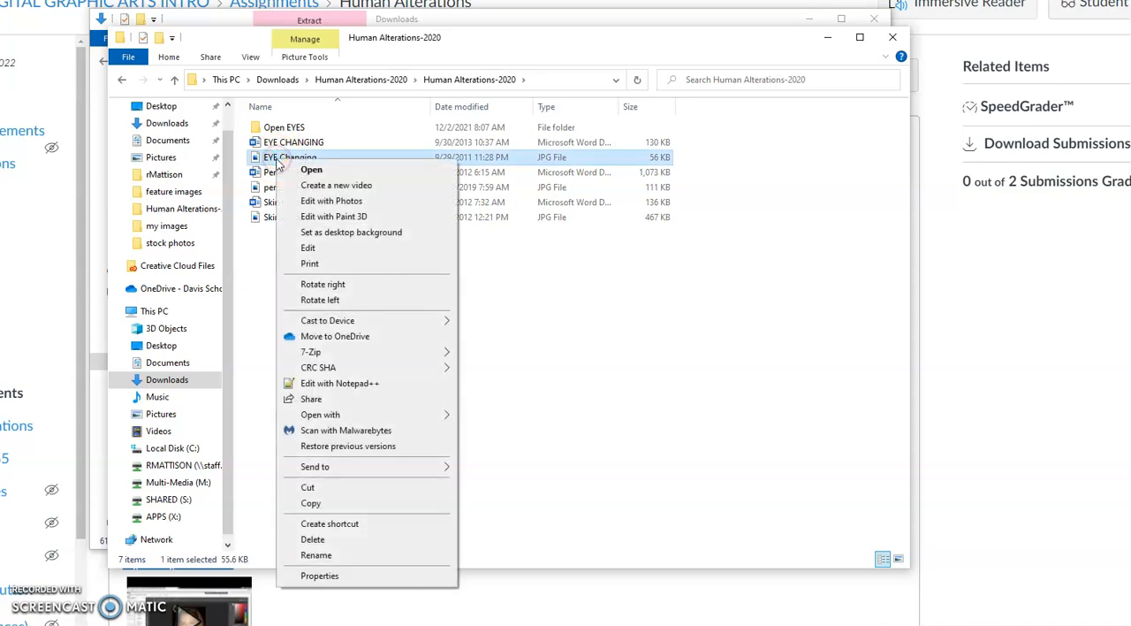
{"action": "mouse_move", "coordinate": [395, 419]}
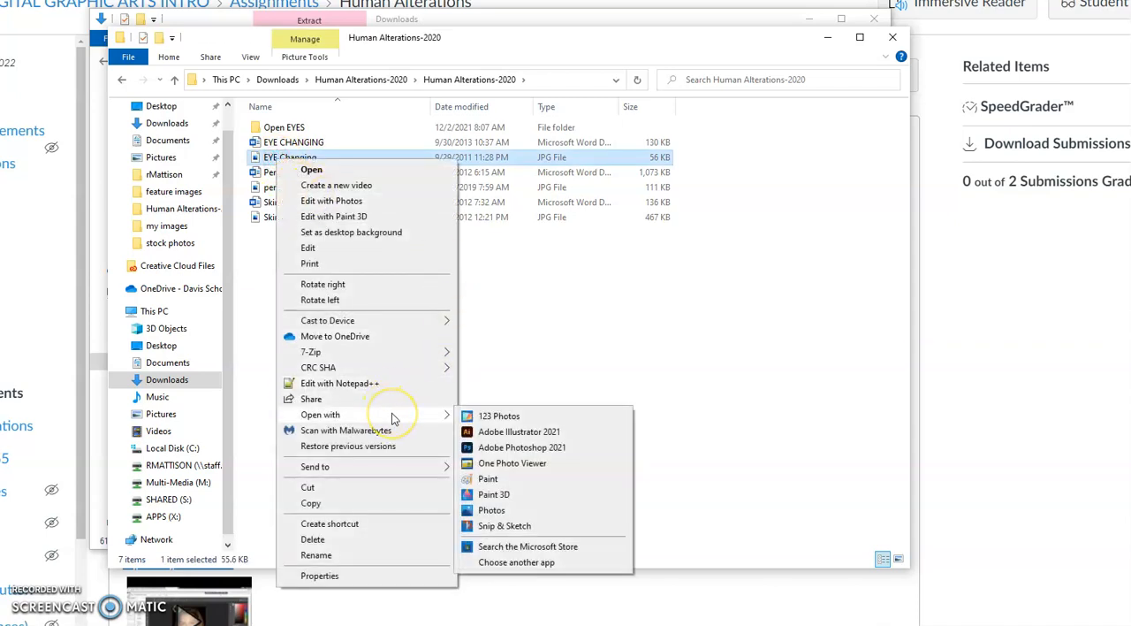
{"action": "left_click", "coordinate": [551, 447]}
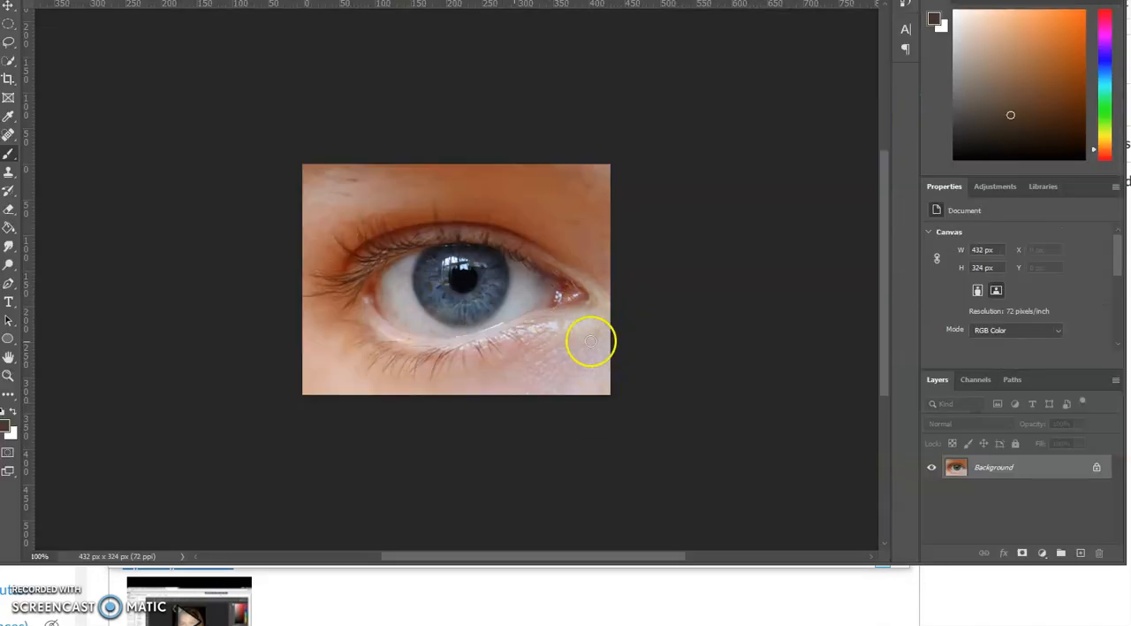
Step: Duplicate the Background layer as a new layer named Eye
{"action": "right_click", "coordinate": [993, 473]}
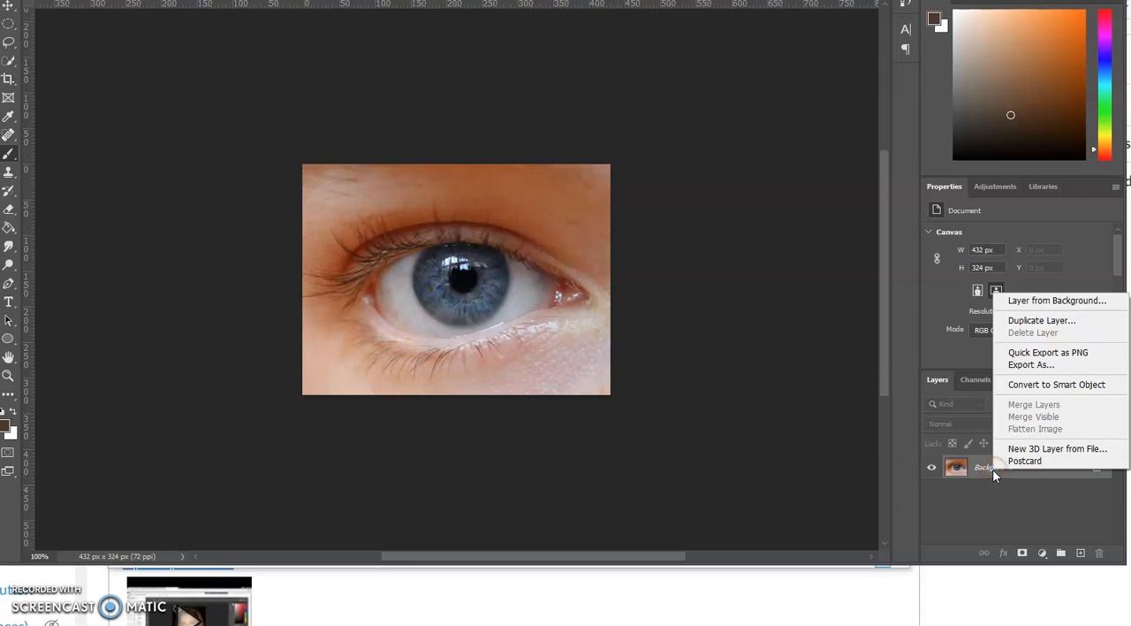
{"action": "left_click", "coordinate": [1047, 322]}
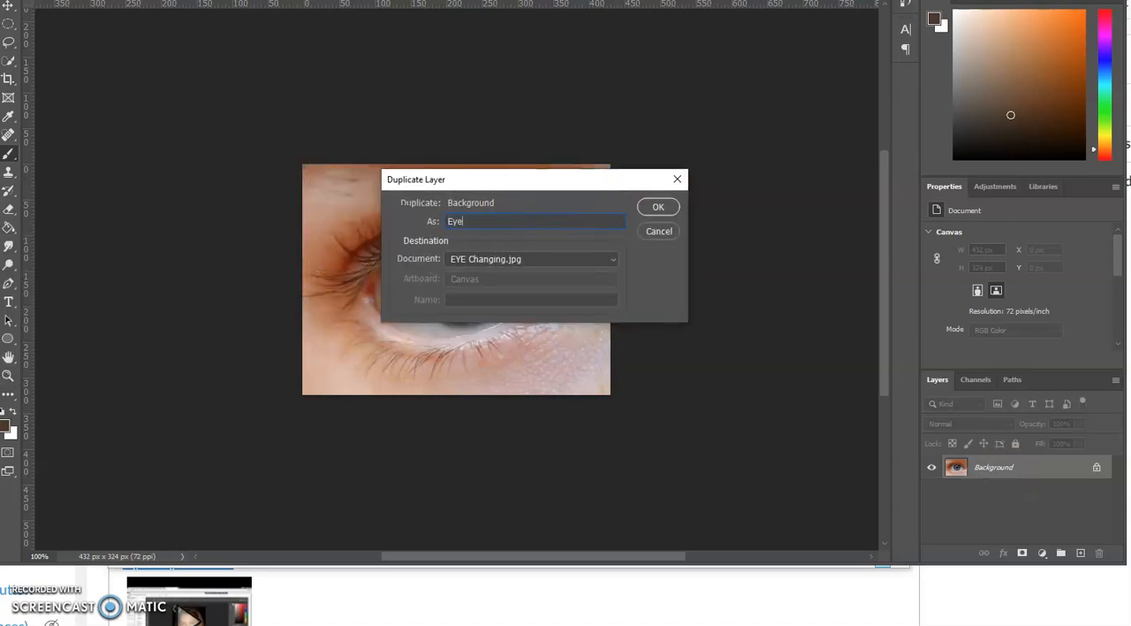
{"action": "type", "text": "Eye"}
{"action": "left_click", "coordinate": [658, 207]}
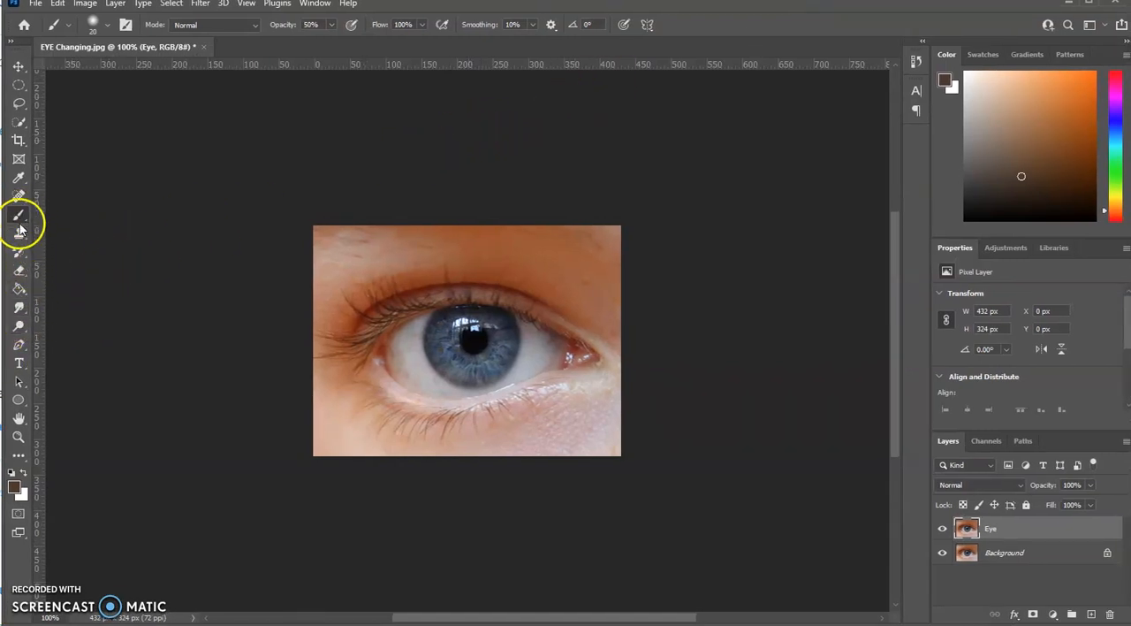
Step: Set up the Burn tool with the Midtones range and a brush size of 10
{"action": "left_click", "coordinate": [16, 329]}
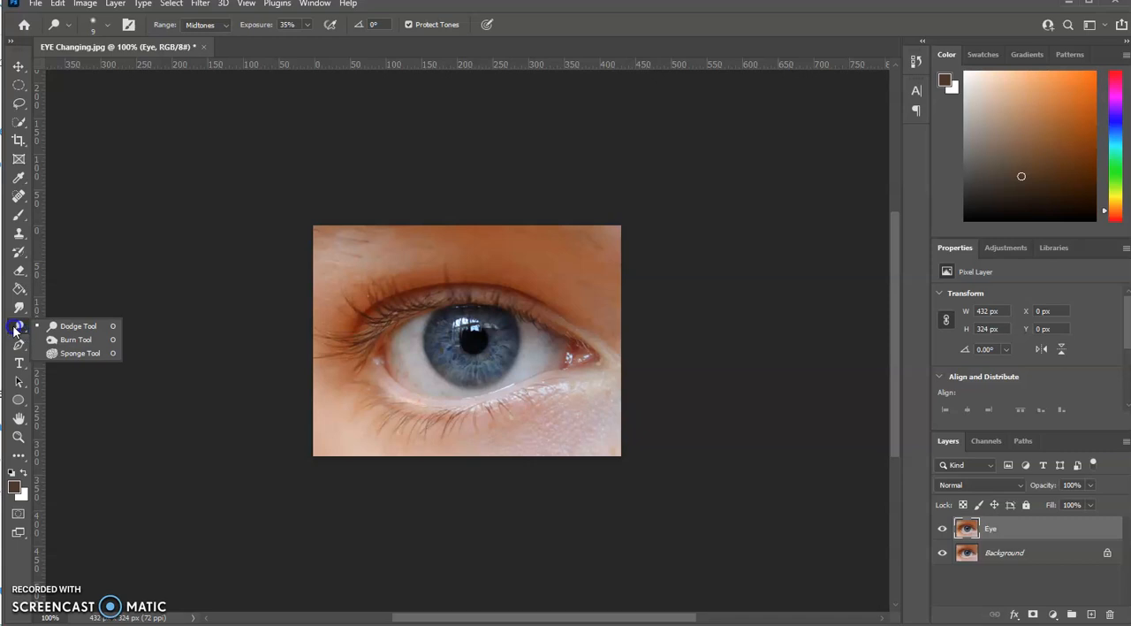
{"action": "left_click", "coordinate": [74, 341]}
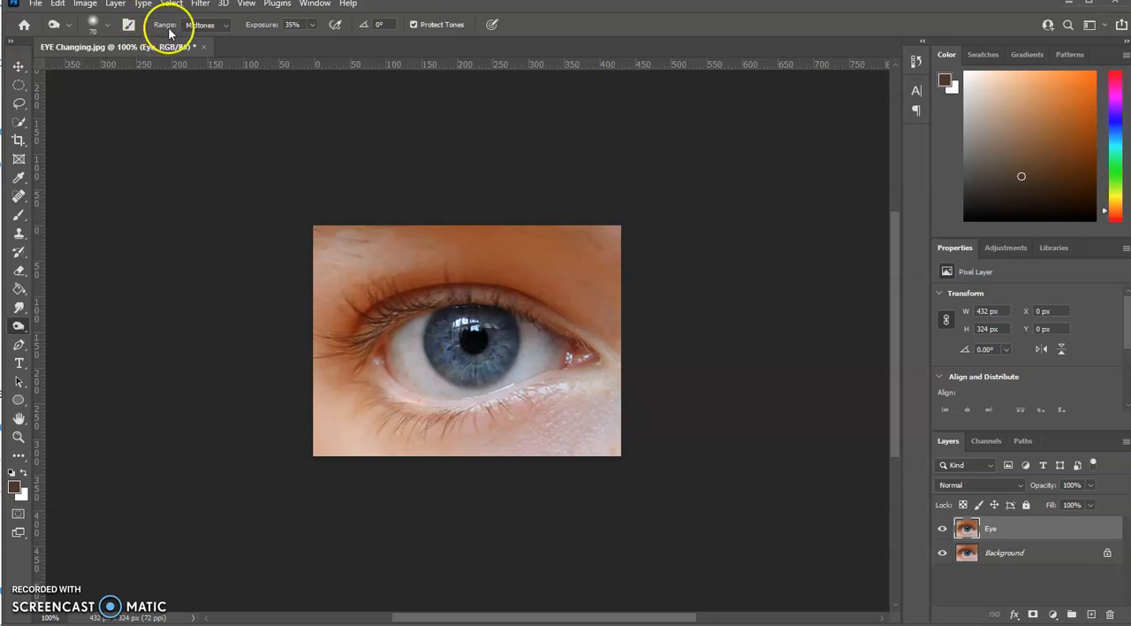
{"action": "left_click", "coordinate": [227, 29]}
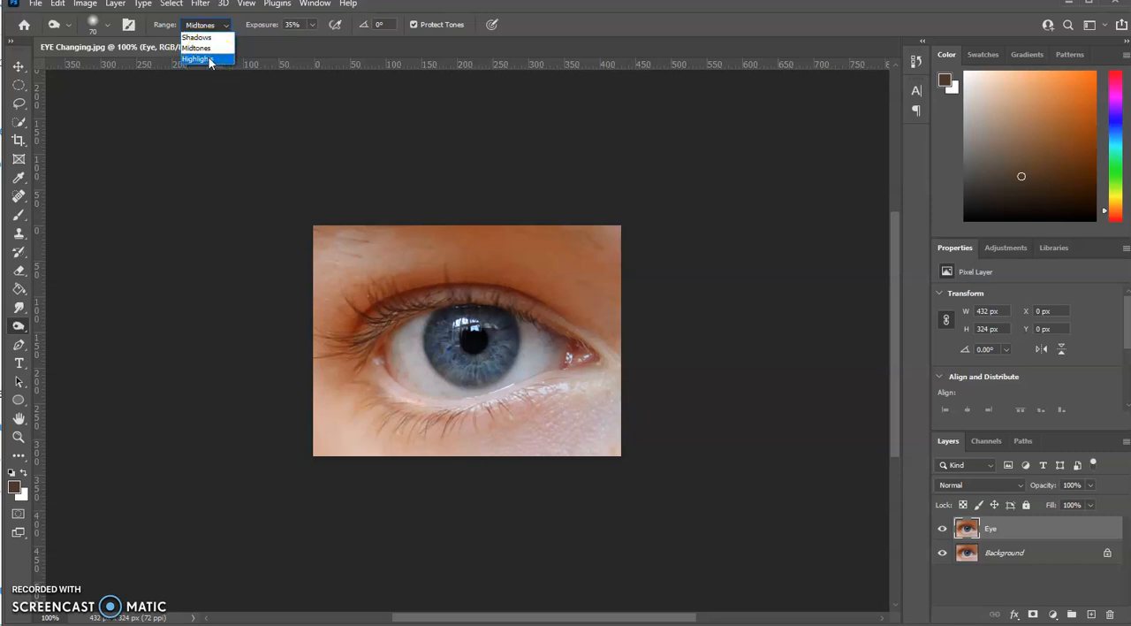
{"action": "left_click", "coordinate": [199, 49]}
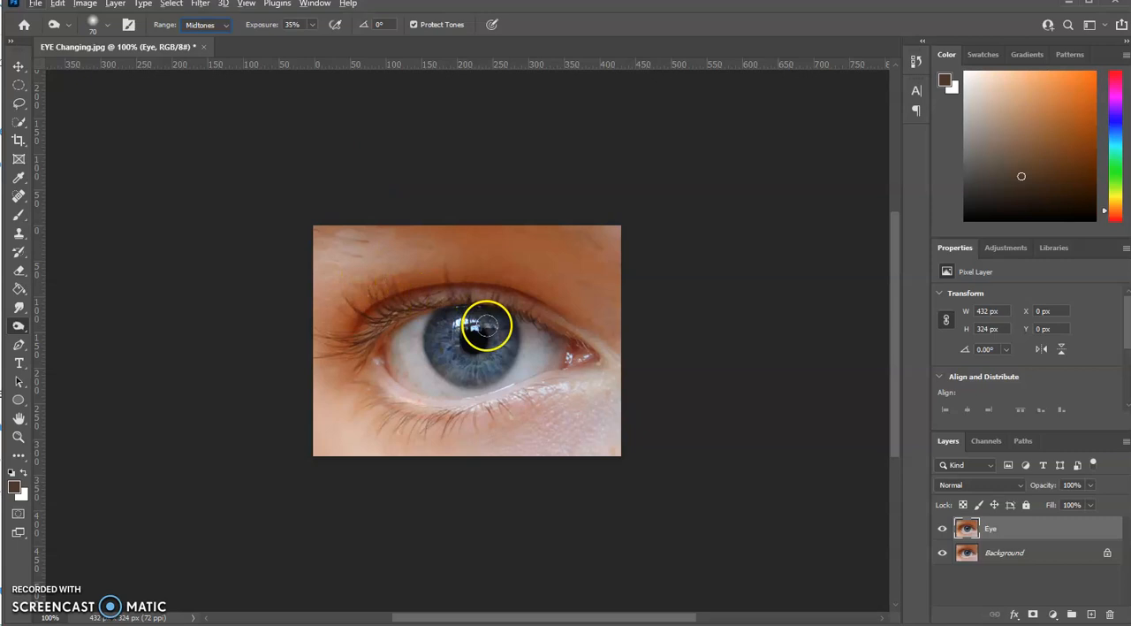
{"action": "key", "text": "bracketleft"}
{"action": "key", "text": "bracketleft"}
{"action": "key", "text": "bracketleft"}
{"action": "left_click", "coordinate": [537, 283]}
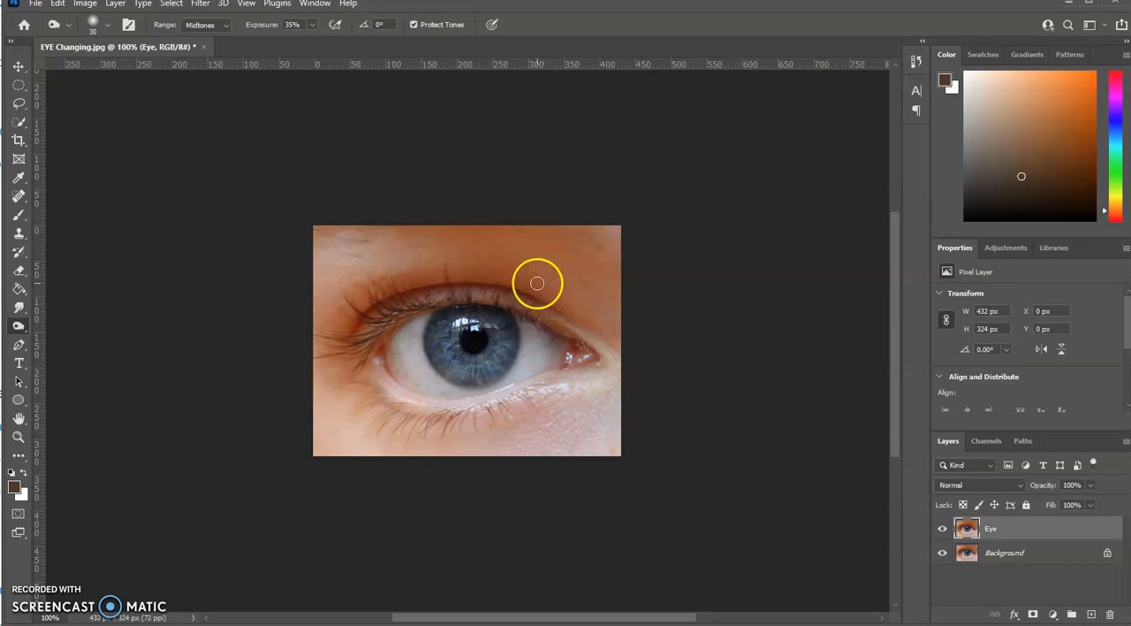
{"action": "key", "text": "bracketleft"}
{"action": "left_click_drag", "start_coordinate": [537, 283], "coordinate": [497, 298]}
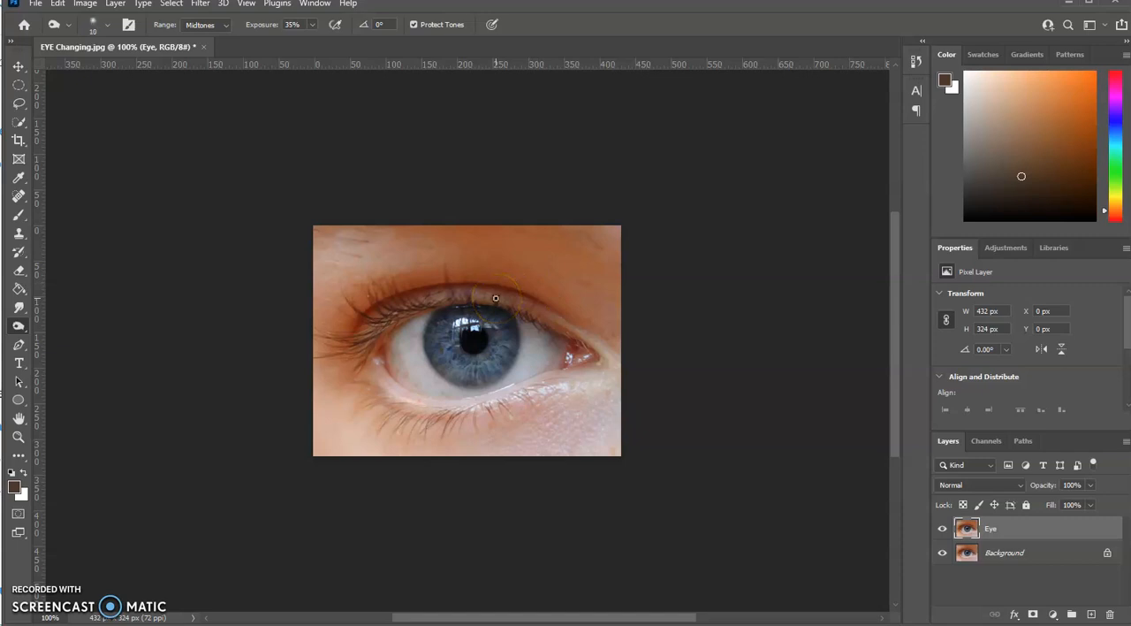
Step: Darken the outer rim of the iris with the Burn tool and compare it with the original by toggling the Eye layer's visibility
{"action": "scroll", "coordinate": [496, 298], "scroll_direction": "up", "scroll_amount": 3}
{"action": "left_click_drag", "start_coordinate": [504, 351], "coordinate": [533, 275]}
{"action": "left_click_drag", "start_coordinate": [373, 263], "coordinate": [398, 250]}
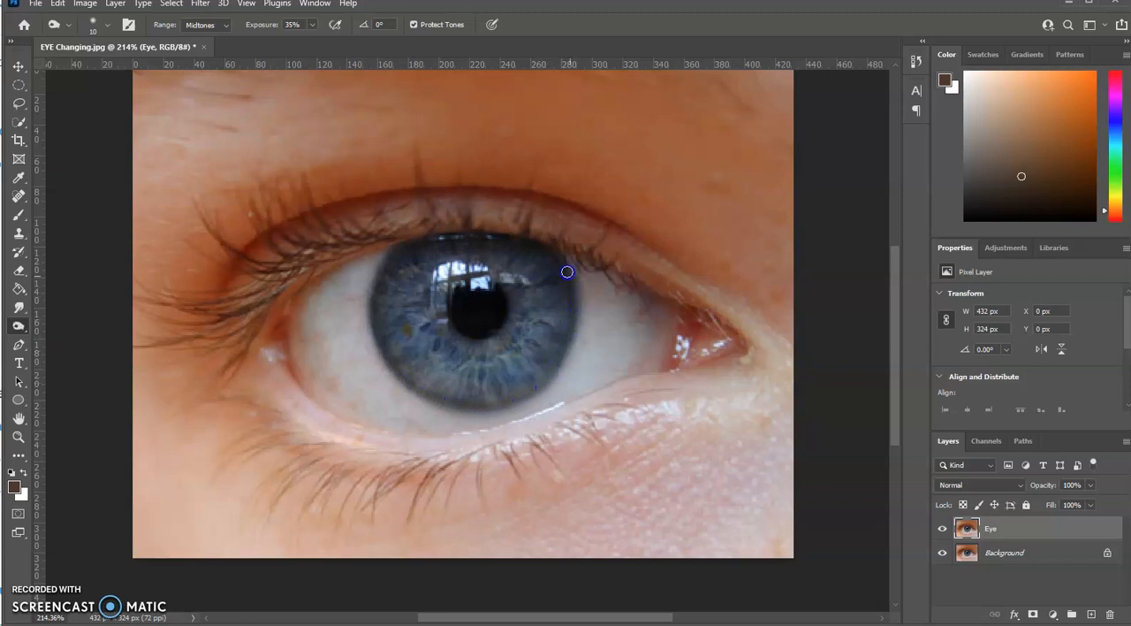
{"action": "left_click_drag", "start_coordinate": [451, 250], "coordinate": [404, 247]}
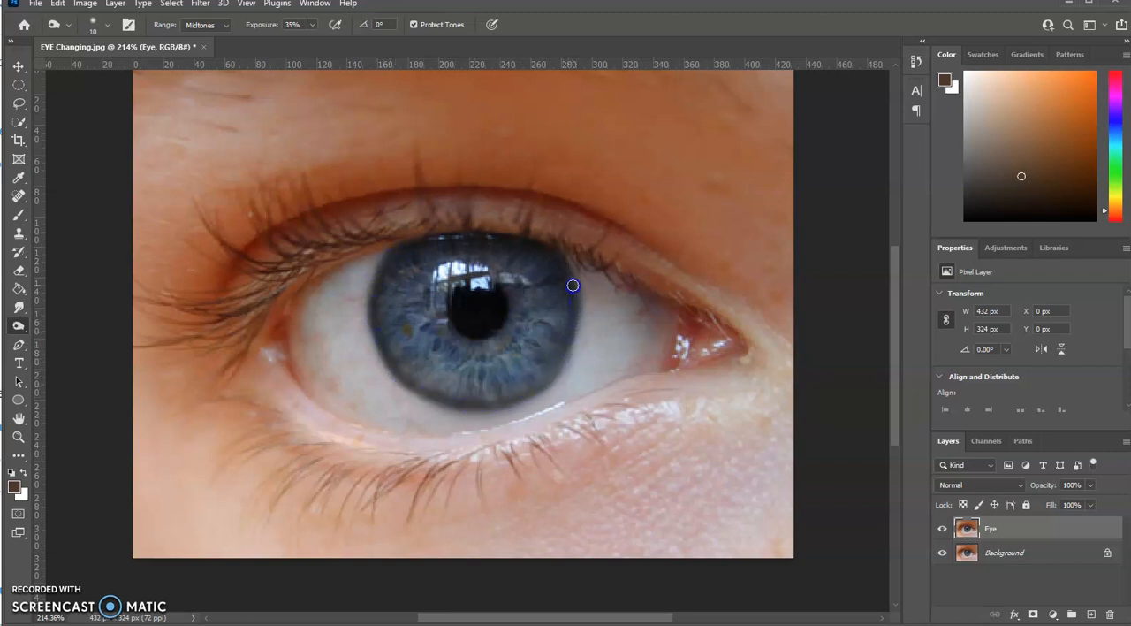
{"action": "left_click_drag", "start_coordinate": [426, 224], "coordinate": [388, 252]}
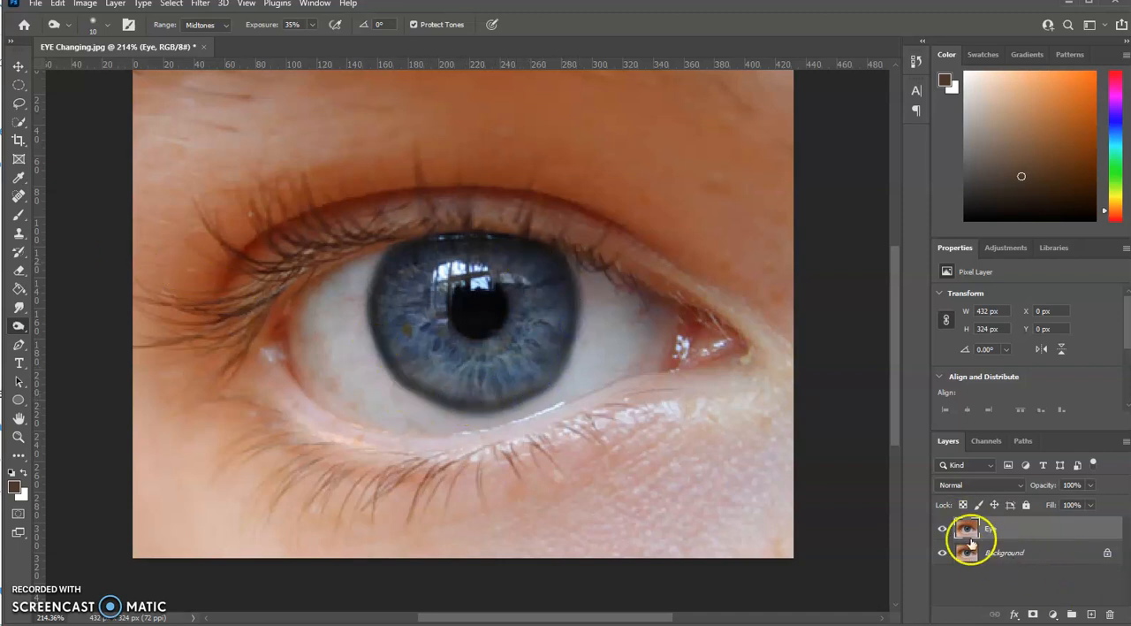
{"action": "left_click", "coordinate": [944, 531]}
{"action": "left_click", "coordinate": [944, 531]}
{"action": "left_click", "coordinate": [943, 529]}
{"action": "left_click", "coordinate": [943, 530]}
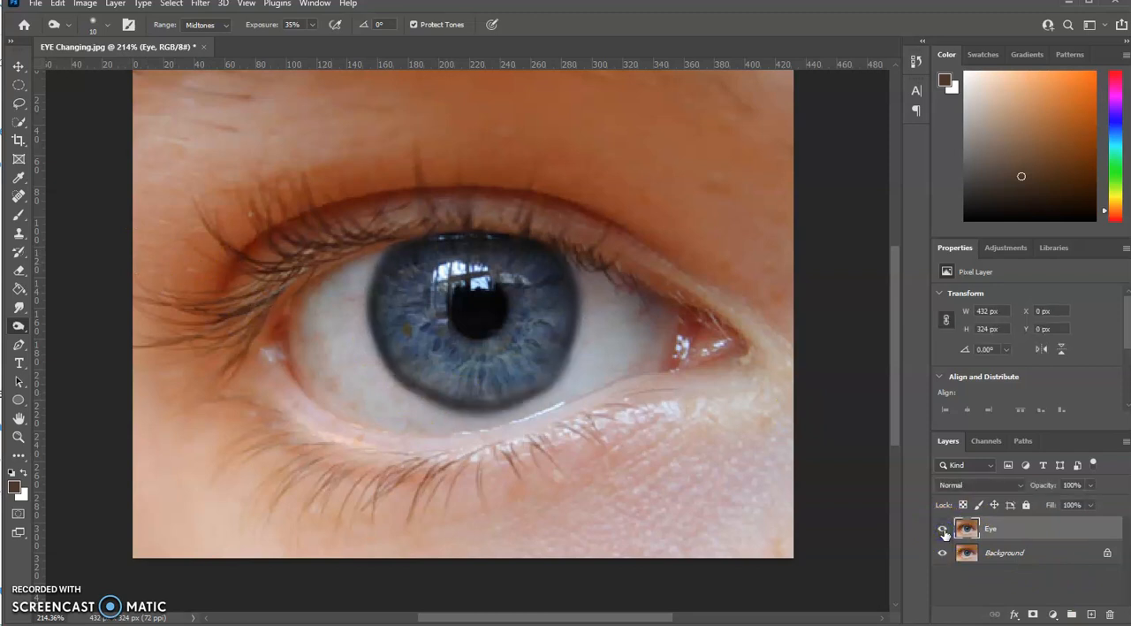
{"action": "left_click", "coordinate": [994, 526]}
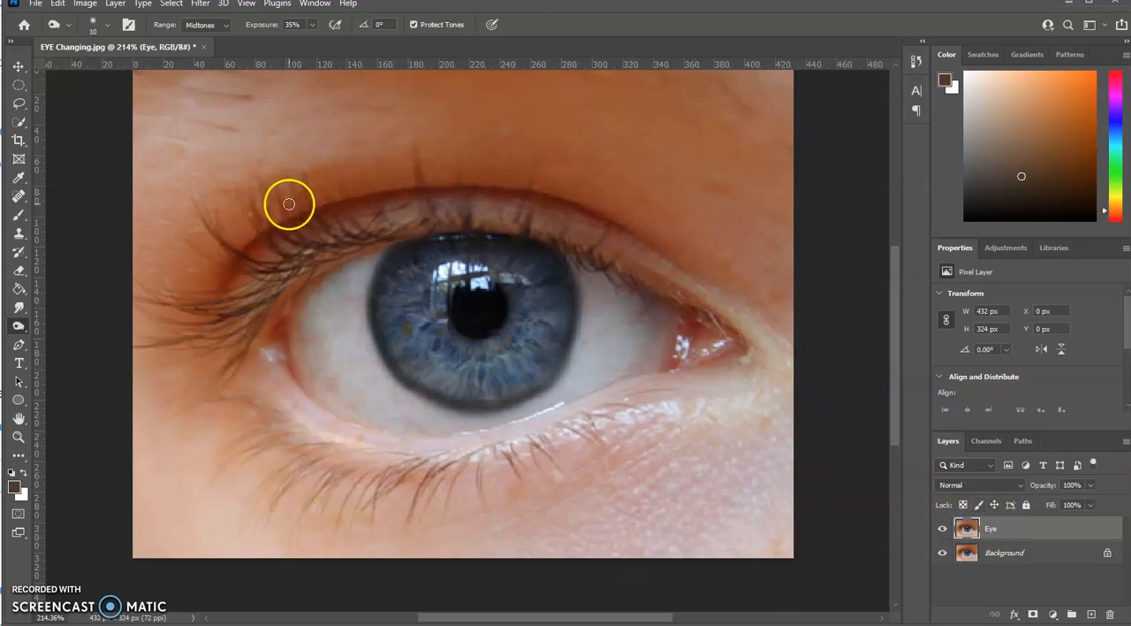
Step: Burn the skin along the lower lid from corner to corner with a size 50 brush and the Highlights range
{"action": "key", "text": "bracketright"}
{"action": "key", "text": "bracketright"}
{"action": "key", "text": "bracketright"}
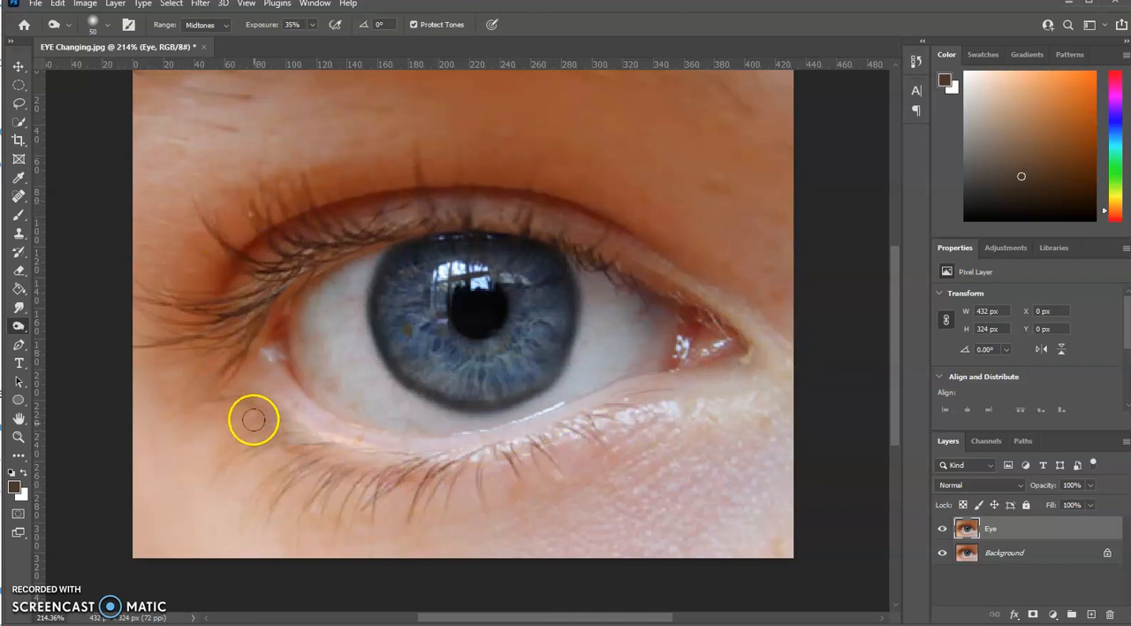
{"action": "left_click", "coordinate": [226, 25]}
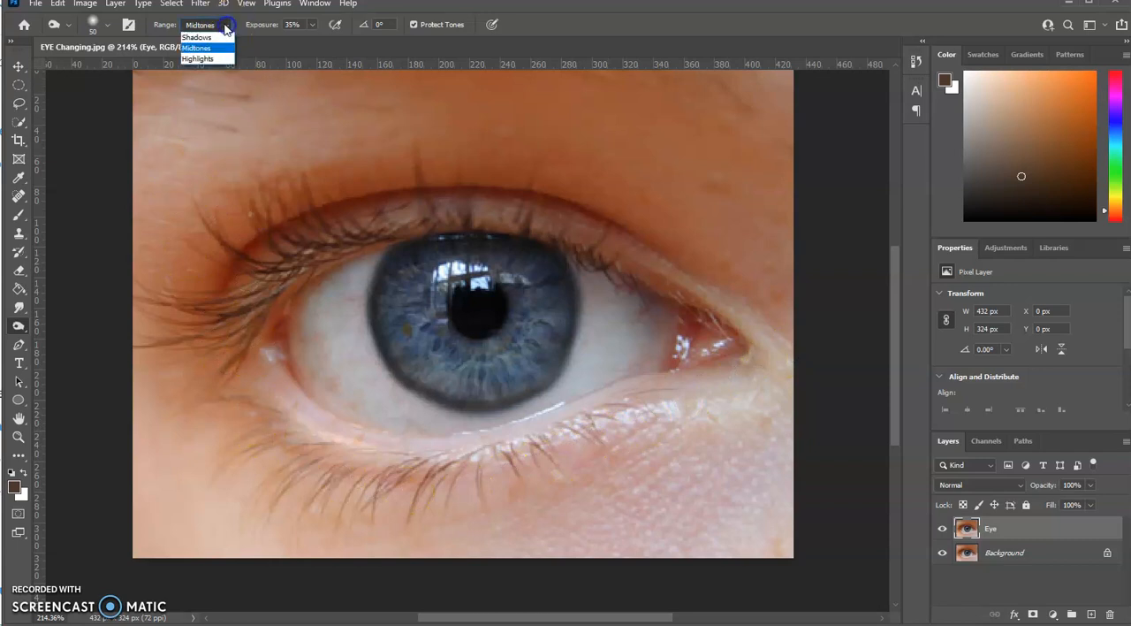
{"action": "left_click", "coordinate": [198, 58]}
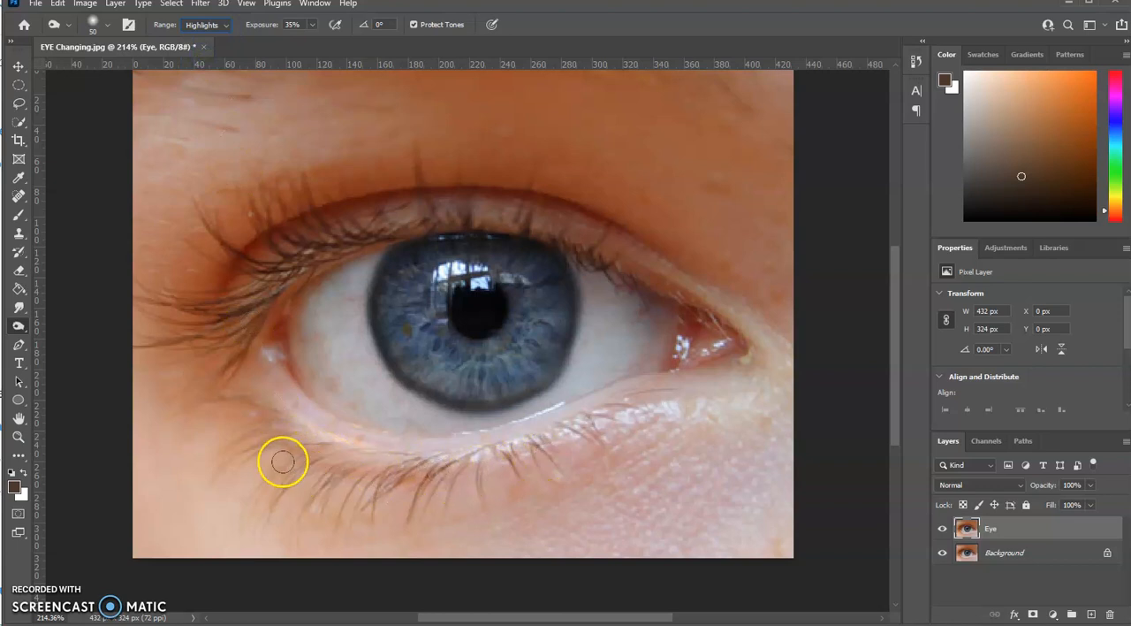
{"action": "mouse_move", "coordinate": [252, 365]}
{"action": "left_mouse_down"}
{"action": "mouse_move", "coordinate": [256, 394]}
{"action": "mouse_move", "coordinate": [384, 469]}
{"action": "mouse_move", "coordinate": [552, 458]}
{"action": "mouse_move", "coordinate": [707, 386]}
{"action": "mouse_move", "coordinate": [667, 409]}
{"action": "mouse_move", "coordinate": [457, 459]}
{"action": "mouse_move", "coordinate": [283, 418]}
{"action": "mouse_move", "coordinate": [529, 471]}
{"action": "mouse_move", "coordinate": [695, 406]}
{"action": "mouse_move", "coordinate": [569, 455]}
{"action": "mouse_move", "coordinate": [440, 476]}
{"action": "left_mouse_up"}
{"action": "mouse_move", "coordinate": [638, 416]}
{"action": "left_mouse_down"}
{"action": "mouse_move", "coordinate": [543, 444]}
{"action": "mouse_move", "coordinate": [554, 442]}
{"action": "mouse_move", "coordinate": [273, 431]}
{"action": "mouse_move", "coordinate": [238, 356]}
{"action": "mouse_move", "coordinate": [434, 464]}
{"action": "mouse_move", "coordinate": [639, 398]}
{"action": "mouse_move", "coordinate": [558, 443]}
{"action": "mouse_move", "coordinate": [756, 356]}
{"action": "left_mouse_up"}
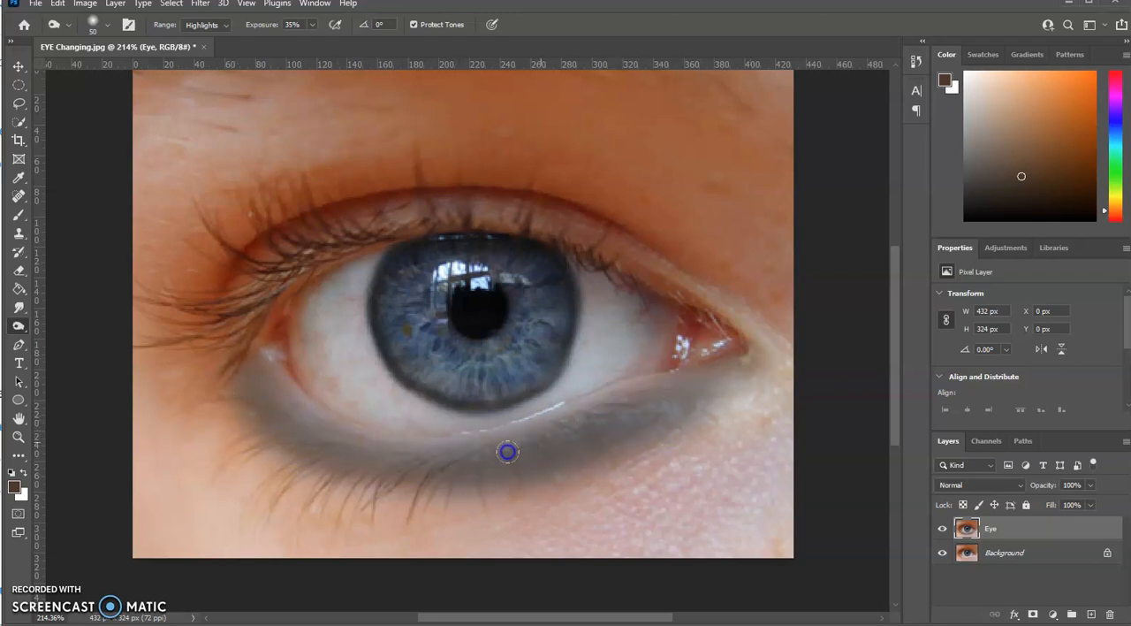
Step: Deepen the shadow below the eye and darken the upper lid using the Burn tool's Midtones range
{"action": "left_click", "coordinate": [222, 27]}
{"action": "left_click", "coordinate": [203, 46]}
{"action": "mouse_move", "coordinate": [263, 373]}
{"action": "left_mouse_down"}
{"action": "mouse_move", "coordinate": [359, 458]}
{"action": "mouse_move", "coordinate": [494, 460]}
{"action": "mouse_move", "coordinate": [685, 382]}
{"action": "mouse_move", "coordinate": [529, 458]}
{"action": "mouse_move", "coordinate": [368, 457]}
{"action": "mouse_move", "coordinate": [230, 393]}
{"action": "mouse_move", "coordinate": [311, 439]}
{"action": "mouse_move", "coordinate": [606, 440]}
{"action": "mouse_move", "coordinate": [685, 404]}
{"action": "mouse_move", "coordinate": [481, 464]}
{"action": "mouse_move", "coordinate": [314, 433]}
{"action": "mouse_move", "coordinate": [355, 462]}
{"action": "mouse_move", "coordinate": [701, 451]}
{"action": "mouse_move", "coordinate": [666, 359]}
{"action": "mouse_move", "coordinate": [707, 347]}
{"action": "mouse_move", "coordinate": [681, 284]}
{"action": "mouse_move", "coordinate": [456, 201]}
{"action": "left_mouse_up"}
{"action": "mouse_move", "coordinate": [231, 305]}
{"action": "left_mouse_down"}
{"action": "mouse_move", "coordinate": [245, 275]}
{"action": "mouse_move", "coordinate": [363, 217]}
{"action": "mouse_move", "coordinate": [543, 199]}
{"action": "mouse_move", "coordinate": [703, 265]}
{"action": "mouse_move", "coordinate": [757, 329]}
{"action": "mouse_move", "coordinate": [655, 256]}
{"action": "mouse_move", "coordinate": [545, 230]}
{"action": "mouse_move", "coordinate": [399, 218]}
{"action": "mouse_move", "coordinate": [290, 244]}
{"action": "mouse_move", "coordinate": [213, 342]}
{"action": "mouse_move", "coordinate": [487, 199]}
{"action": "mouse_move", "coordinate": [361, 285]}
{"action": "mouse_move", "coordinate": [293, 277]}
{"action": "mouse_move", "coordinate": [324, 264]}
{"action": "left_mouse_up"}
Step: Burn the outer corner and upper lid of the eye using the Highlights range
{"action": "left_click", "coordinate": [222, 25]}
{"action": "left_click", "coordinate": [198, 59]}
{"action": "mouse_move", "coordinate": [304, 257]}
{"action": "left_mouse_down"}
{"action": "mouse_move", "coordinate": [246, 321]}
{"action": "mouse_move", "coordinate": [310, 249]}
{"action": "left_mouse_up"}
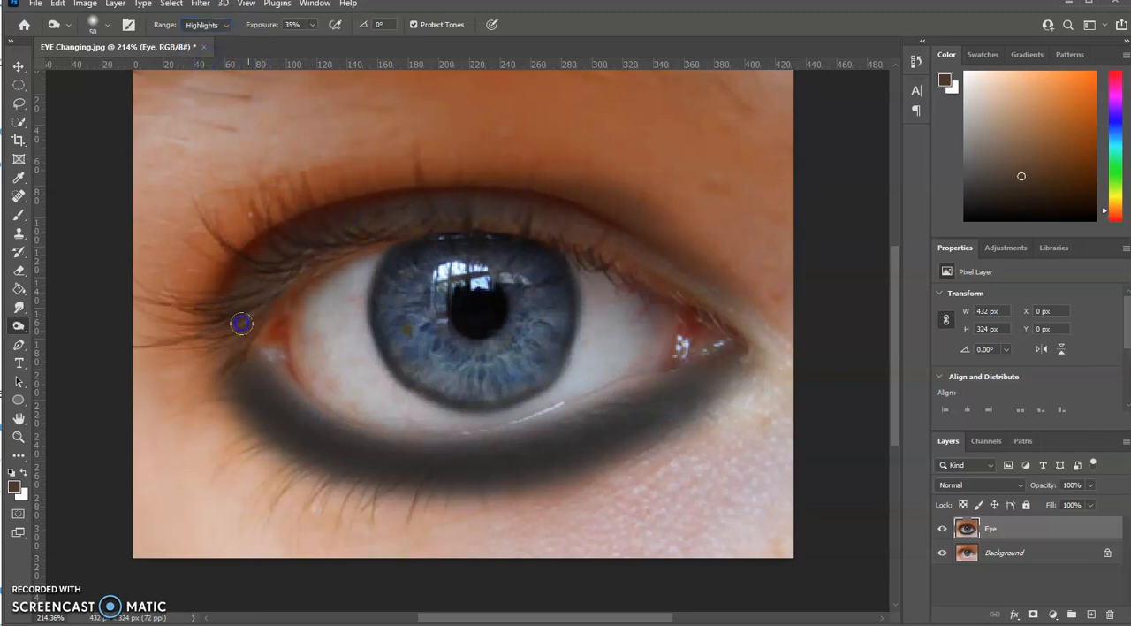
{"action": "left_click_drag", "start_coordinate": [246, 312], "coordinate": [276, 297]}
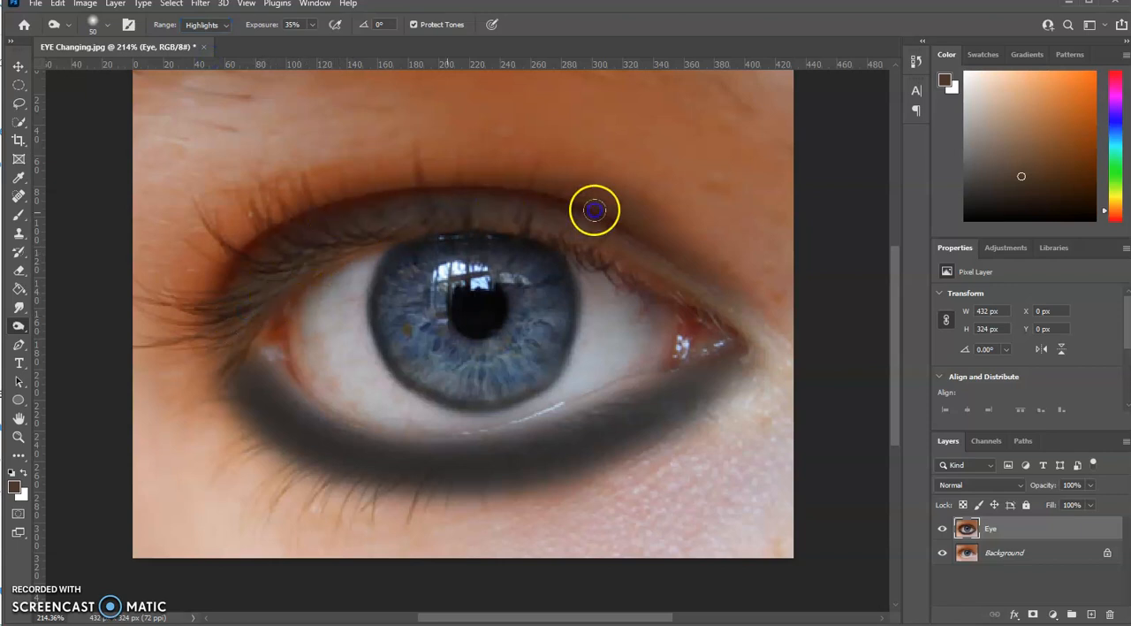
Step: Darken the whole upper lid between the inner and outer corners with the burn range set to Midtones
{"action": "left_click", "coordinate": [221, 27]}
{"action": "left_click", "coordinate": [203, 48]}
{"action": "mouse_move", "coordinate": [787, 366]}
{"action": "left_mouse_down"}
{"action": "mouse_move", "coordinate": [663, 263]}
{"action": "mouse_move", "coordinate": [495, 222]}
{"action": "mouse_move", "coordinate": [378, 227]}
{"action": "mouse_move", "coordinate": [211, 315]}
{"action": "left_mouse_up"}
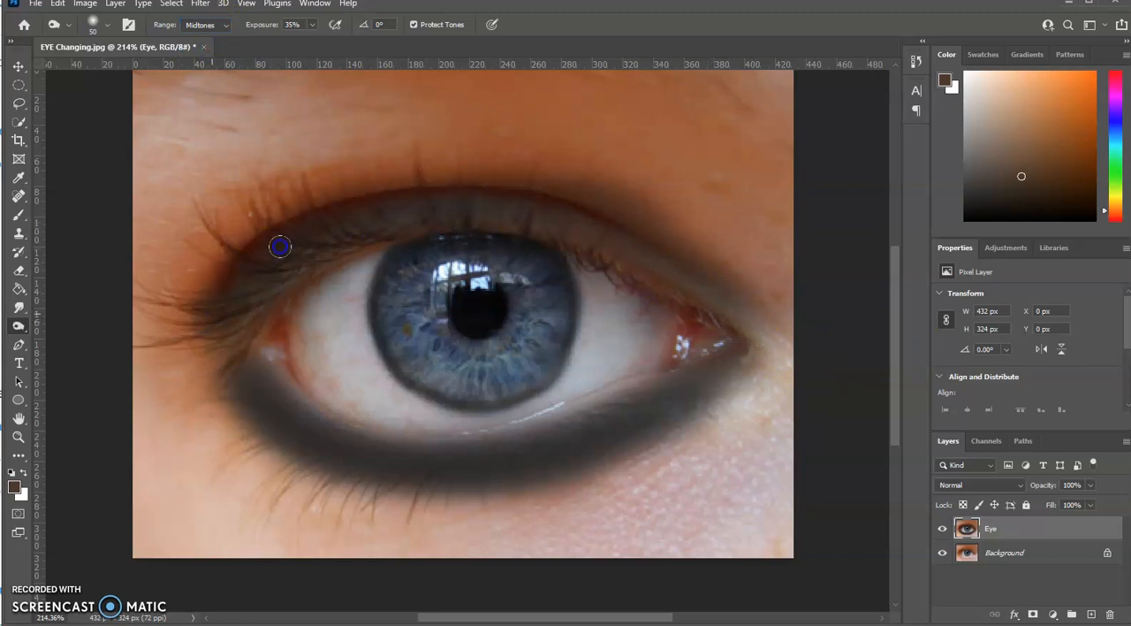
{"action": "mouse_move", "coordinate": [740, 305]}
{"action": "left_mouse_down"}
{"action": "mouse_move", "coordinate": [586, 218]}
{"action": "mouse_move", "coordinate": [391, 206]}
{"action": "mouse_move", "coordinate": [250, 276]}
{"action": "mouse_move", "coordinate": [197, 318]}
{"action": "left_mouse_up"}
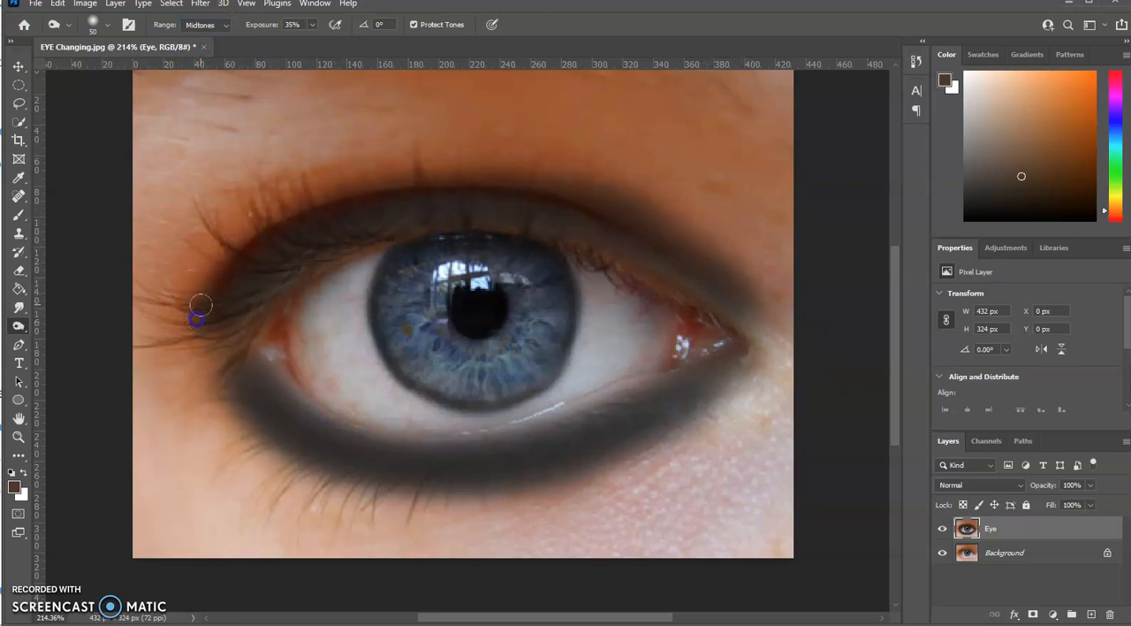
Step: Burn the upper lid, both eye corners and the outer edge of the shadow with a size 50 brush in the Midtones range
{"action": "mouse_move", "coordinate": [573, 208]}
{"action": "left_mouse_down"}
{"action": "mouse_move", "coordinate": [770, 324]}
{"action": "mouse_move", "coordinate": [720, 442]}
{"action": "mouse_move", "coordinate": [775, 324]}
{"action": "mouse_move", "coordinate": [763, 395]}
{"action": "mouse_move", "coordinate": [687, 434]}
{"action": "mouse_move", "coordinate": [341, 462]}
{"action": "mouse_move", "coordinate": [210, 277]}
{"action": "left_mouse_up"}
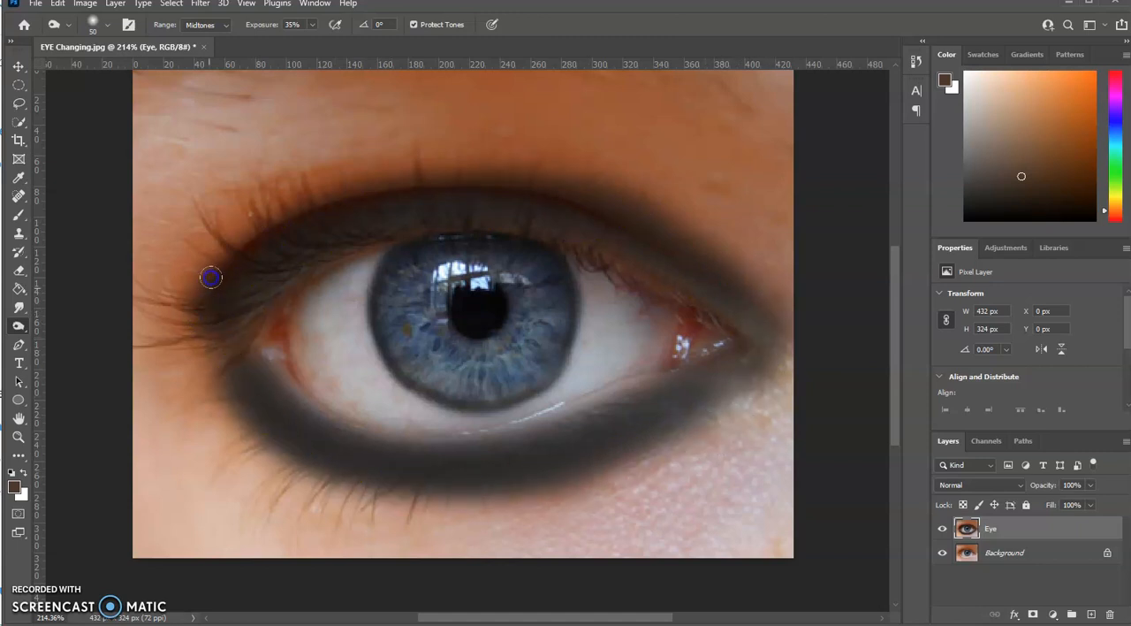
{"action": "mouse_move", "coordinate": [225, 359]}
{"action": "left_mouse_down"}
{"action": "mouse_move", "coordinate": [241, 336]}
{"action": "mouse_move", "coordinate": [274, 422]}
{"action": "mouse_move", "coordinate": [241, 347]}
{"action": "mouse_move", "coordinate": [311, 420]}
{"action": "mouse_move", "coordinate": [424, 446]}
{"action": "mouse_move", "coordinate": [627, 422]}
{"action": "mouse_move", "coordinate": [715, 340]}
{"action": "mouse_move", "coordinate": [662, 390]}
{"action": "mouse_move", "coordinate": [511, 463]}
{"action": "mouse_move", "coordinate": [336, 447]}
{"action": "mouse_move", "coordinate": [238, 293]}
{"action": "mouse_move", "coordinate": [361, 468]}
{"action": "mouse_move", "coordinate": [306, 210]}
{"action": "mouse_move", "coordinate": [532, 184]}
{"action": "left_mouse_up"}
{"action": "mouse_move", "coordinate": [796, 354]}
{"action": "left_mouse_down"}
{"action": "mouse_move", "coordinate": [774, 313]}
{"action": "mouse_move", "coordinate": [761, 416]}
{"action": "mouse_move", "coordinate": [498, 498]}
{"action": "mouse_move", "coordinate": [311, 497]}
{"action": "mouse_move", "coordinate": [188, 314]}
{"action": "mouse_move", "coordinate": [171, 241]}
{"action": "left_mouse_up"}
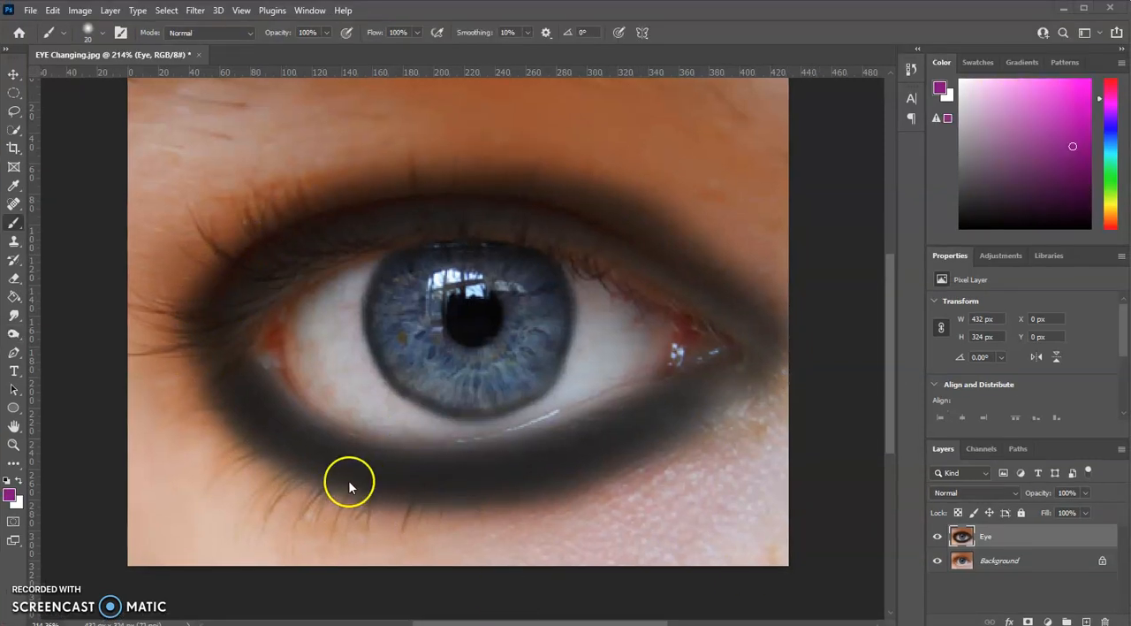
Step: Brighten the whole iris around the pupil using the Dodge tool with a size 40 brush and the Midtones range
{"action": "left_click", "coordinate": [15, 335]}
{"action": "left_click", "coordinate": [70, 334]}
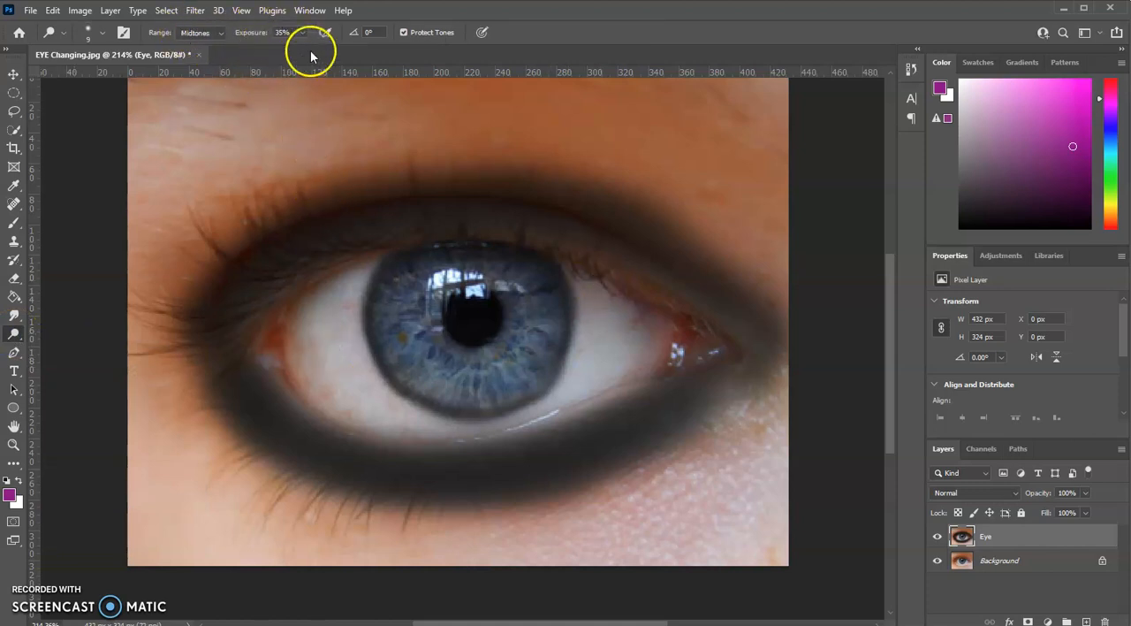
{"action": "key", "text": "bracketright"}
{"action": "key", "text": "bracketright"}
{"action": "key", "text": "bracketright"}
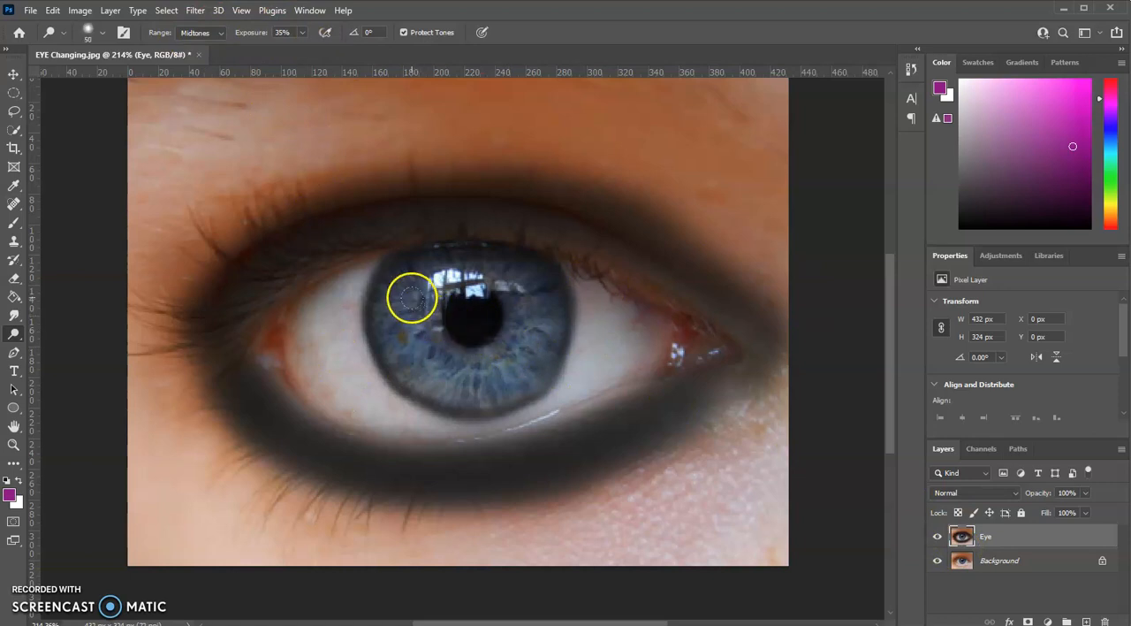
{"action": "mouse_move", "coordinate": [423, 369]}
{"action": "left_mouse_down"}
{"action": "mouse_move", "coordinate": [481, 380]}
{"action": "mouse_move", "coordinate": [525, 306]}
{"action": "mouse_move", "coordinate": [538, 315]}
{"action": "mouse_move", "coordinate": [532, 340]}
{"action": "left_mouse_up"}
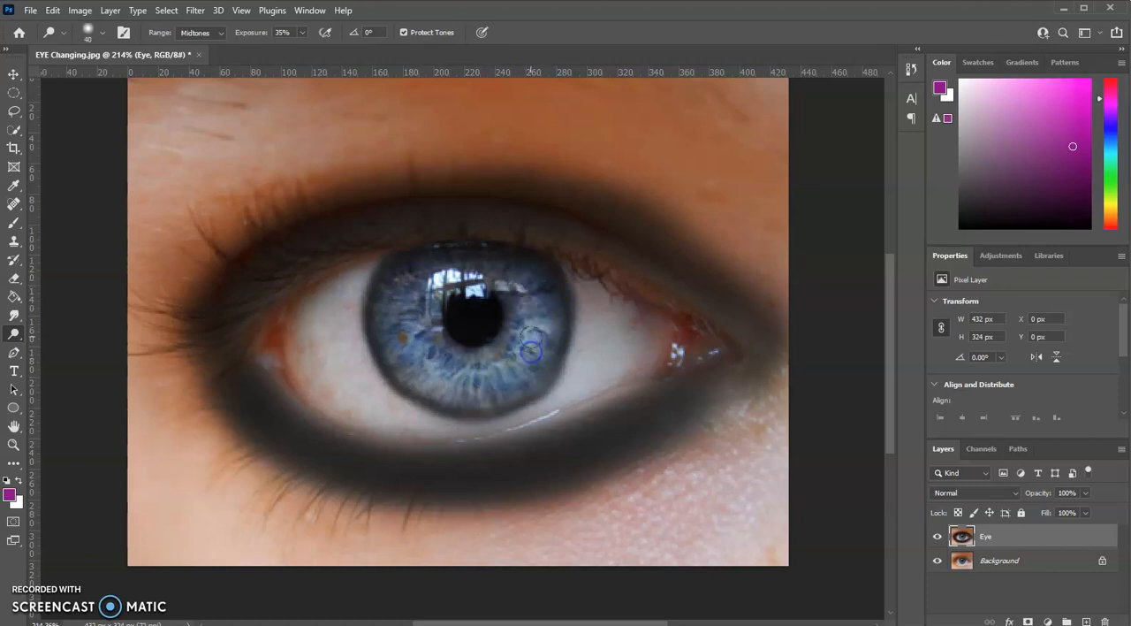
{"action": "left_click", "coordinate": [415, 317]}
{"action": "left_click_drag", "start_coordinate": [451, 351], "coordinate": [469, 368]}
{"action": "mouse_move", "coordinate": [495, 354]}
{"action": "left_mouse_down"}
{"action": "mouse_move", "coordinate": [520, 380]}
{"action": "mouse_move", "coordinate": [413, 349]}
{"action": "left_mouse_up"}
{"action": "mouse_move", "coordinate": [401, 303]}
{"action": "left_mouse_down"}
{"action": "mouse_move", "coordinate": [411, 349]}
{"action": "mouse_move", "coordinate": [399, 337]}
{"action": "mouse_move", "coordinate": [450, 292]}
{"action": "left_mouse_up"}
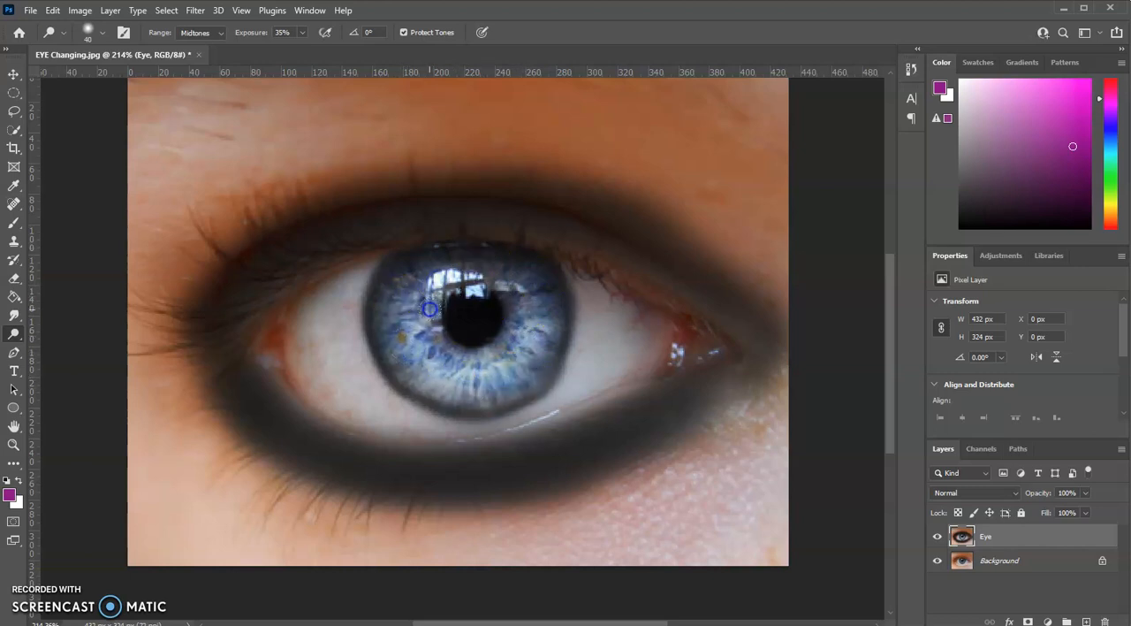
{"action": "mouse_move", "coordinate": [435, 340]}
{"action": "left_mouse_down"}
{"action": "mouse_move", "coordinate": [499, 370]}
{"action": "mouse_move", "coordinate": [460, 383]}
{"action": "mouse_move", "coordinate": [517, 343]}
{"action": "mouse_move", "coordinate": [518, 377]}
{"action": "mouse_move", "coordinate": [472, 379]}
{"action": "mouse_move", "coordinate": [393, 339]}
{"action": "left_mouse_up"}
{"action": "left_click_drag", "start_coordinate": [383, 299], "coordinate": [437, 261]}
{"action": "mouse_move", "coordinate": [535, 287]}
{"action": "left_mouse_down"}
{"action": "mouse_move", "coordinate": [537, 319]}
{"action": "mouse_move", "coordinate": [463, 349]}
{"action": "left_mouse_up"}
{"action": "mouse_move", "coordinate": [435, 281]}
{"action": "left_mouse_down"}
{"action": "mouse_move", "coordinate": [429, 273]}
{"action": "mouse_move", "coordinate": [535, 341]}
{"action": "mouse_move", "coordinate": [394, 356]}
{"action": "left_mouse_up"}
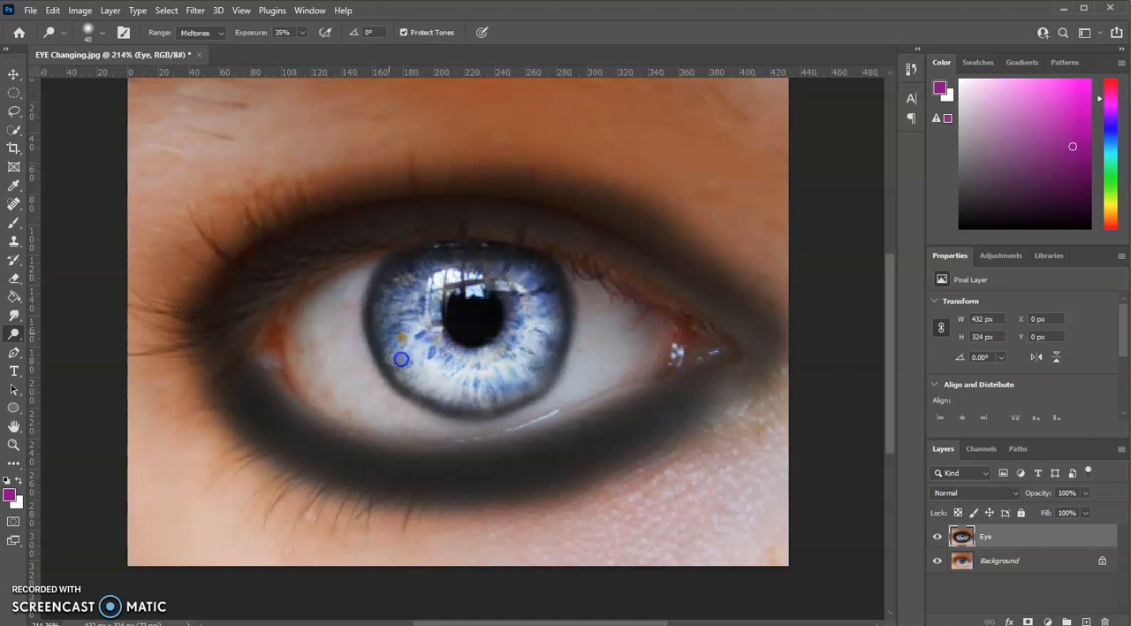
Step: Dodge a thin bright ring along the pupil's edge with a size 4 brush and the Highlights range
{"action": "scroll", "coordinate": [536, 295], "scroll_direction": "up", "scroll_amount": 4}
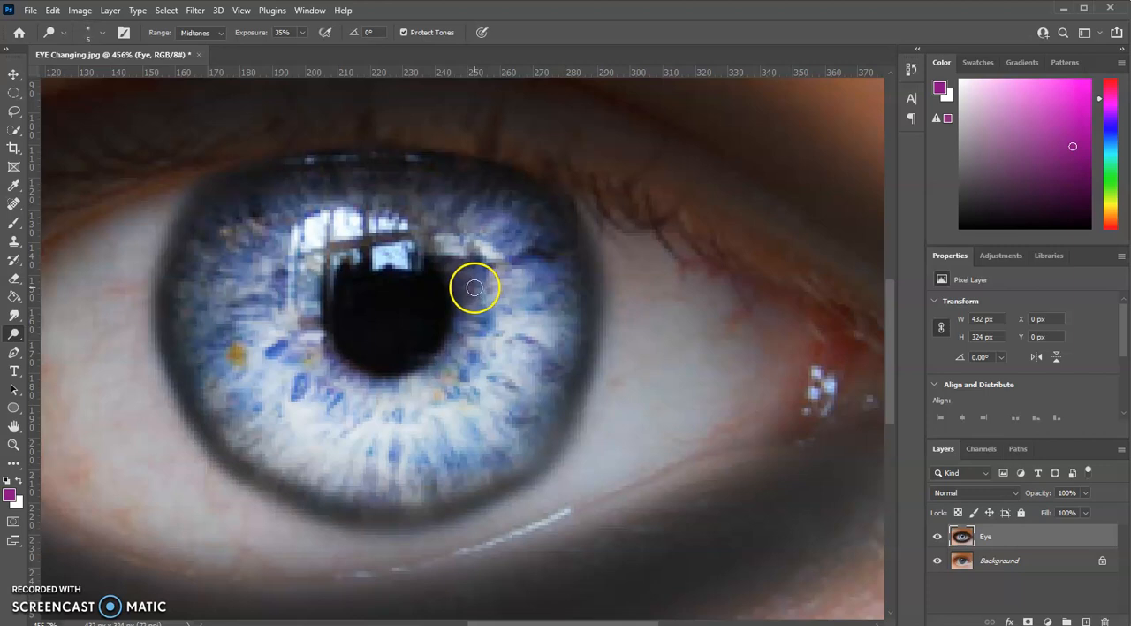
{"action": "key", "text": "bracketleft"}
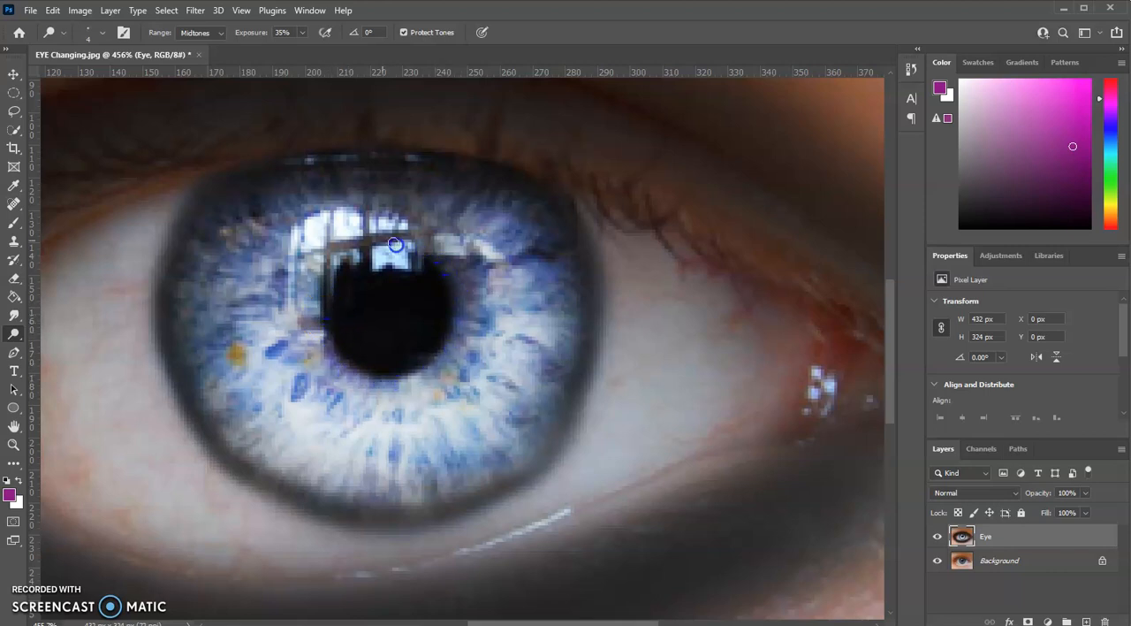
{"action": "left_click", "coordinate": [220, 33]}
{"action": "left_click", "coordinate": [209, 67]}
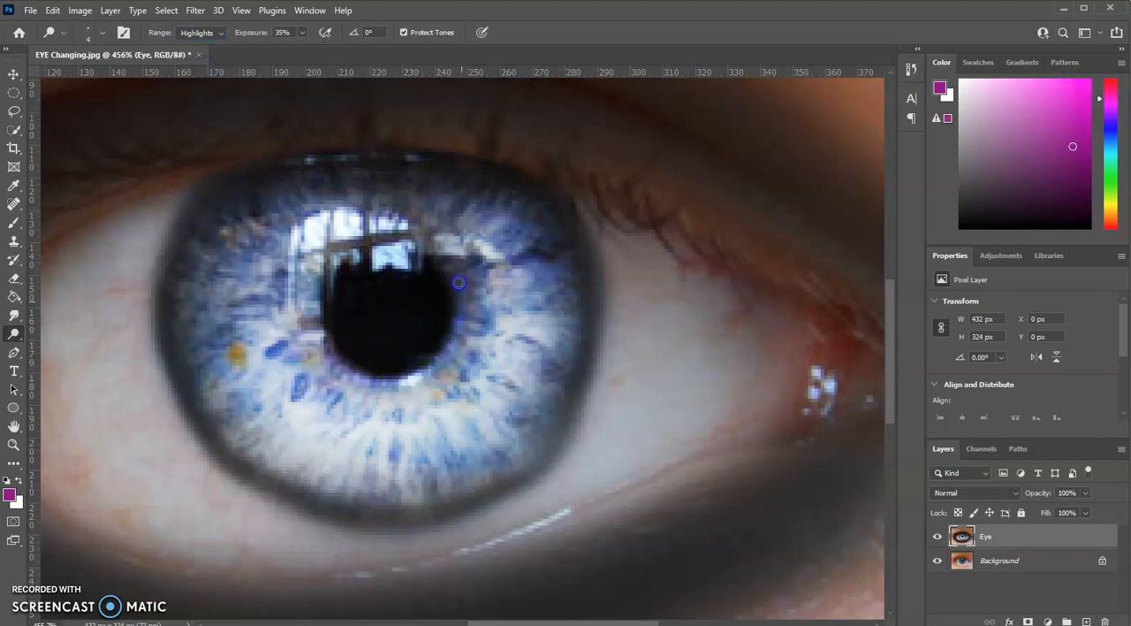
{"action": "left_click_drag", "start_coordinate": [347, 370], "coordinate": [330, 360]}
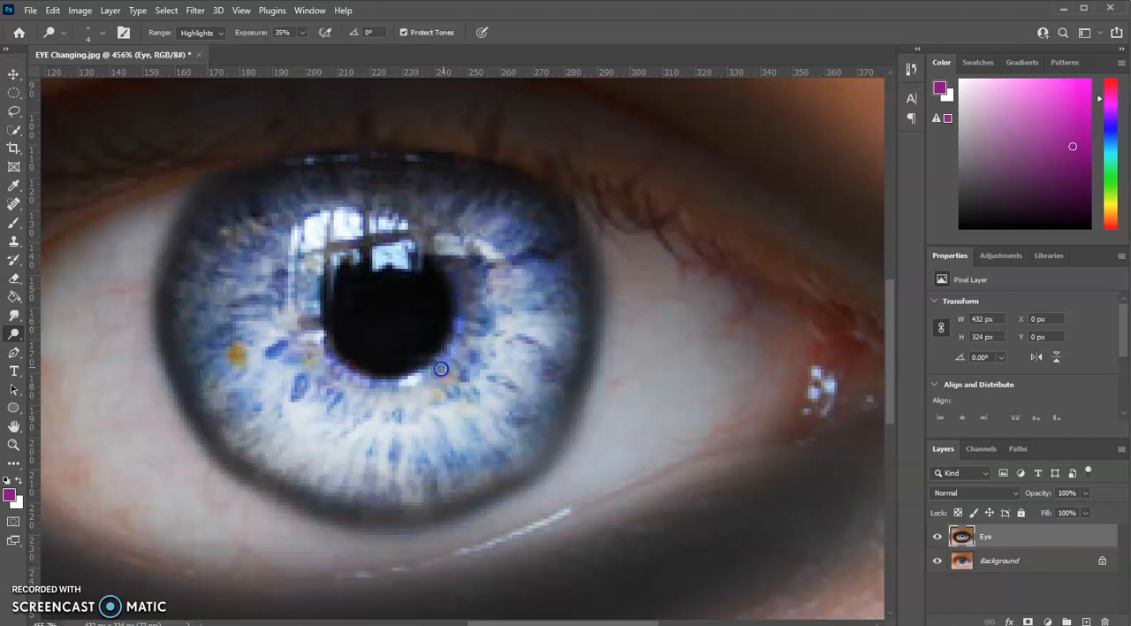
{"action": "left_click_drag", "start_coordinate": [319, 282], "coordinate": [349, 315]}
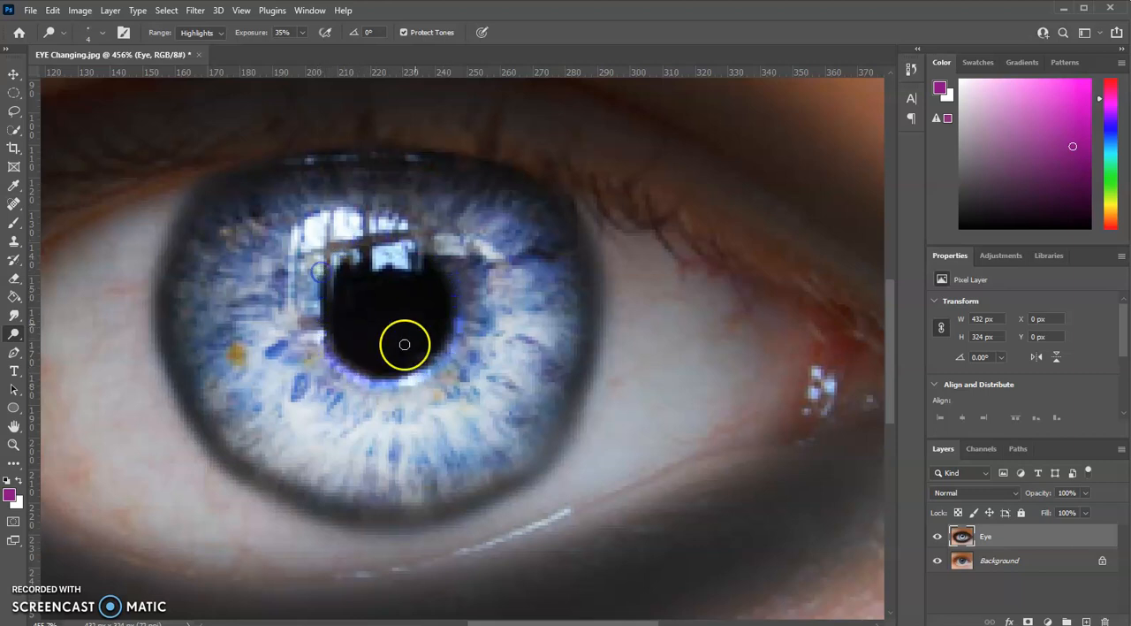
Step: Dodge the pupil's upper edge and the dark lines in the window reflection using the Shadows range
{"action": "left_click", "coordinate": [221, 33]}
{"action": "left_click", "coordinate": [195, 44]}
{"action": "left_click_drag", "start_coordinate": [320, 276], "coordinate": [318, 272]}
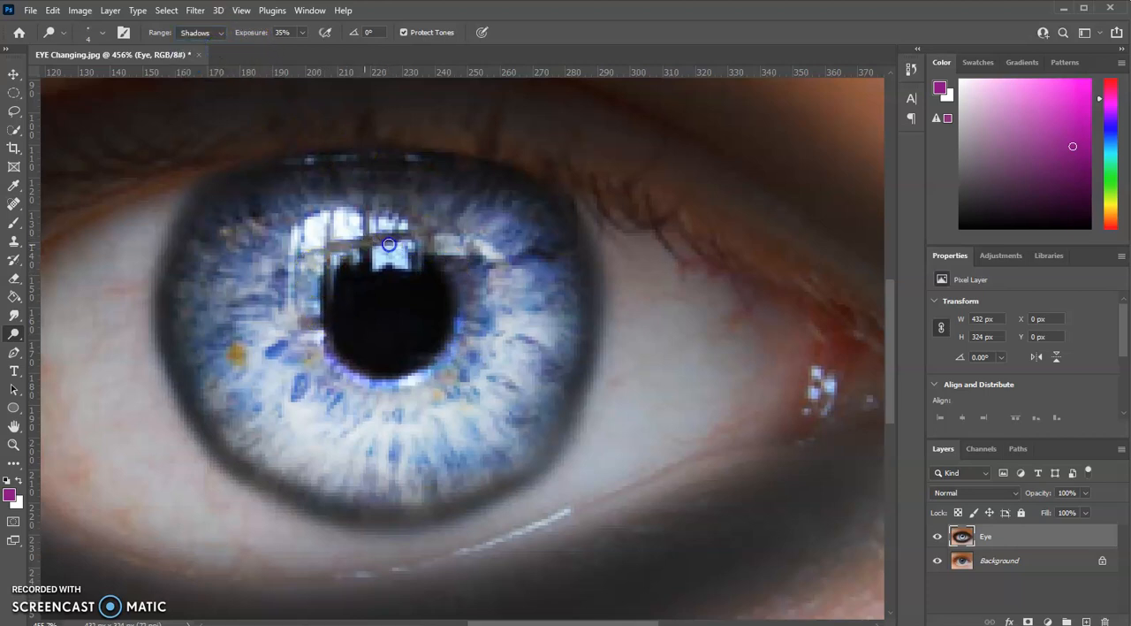
{"action": "left_click_drag", "start_coordinate": [404, 235], "coordinate": [394, 239]}
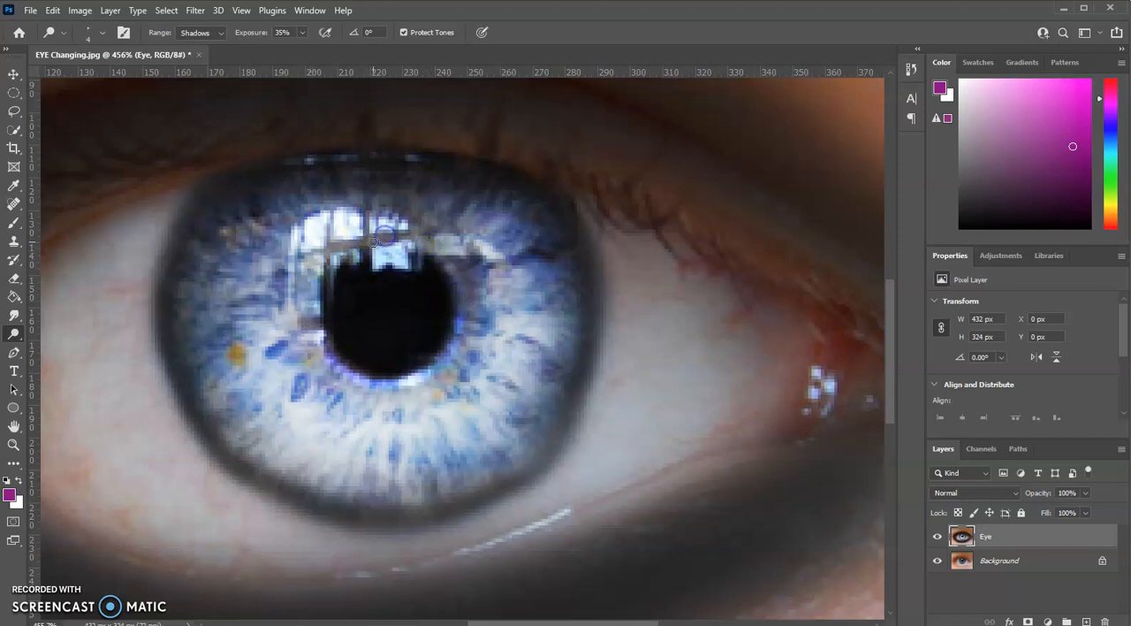
Step: Set the dodge range back to Highlights and brighten the rest of the ring around the pupil
{"action": "left_click", "coordinate": [201, 32]}
{"action": "left_click", "coordinate": [199, 69]}
{"action": "left_click_drag", "start_coordinate": [328, 275], "coordinate": [312, 279]}
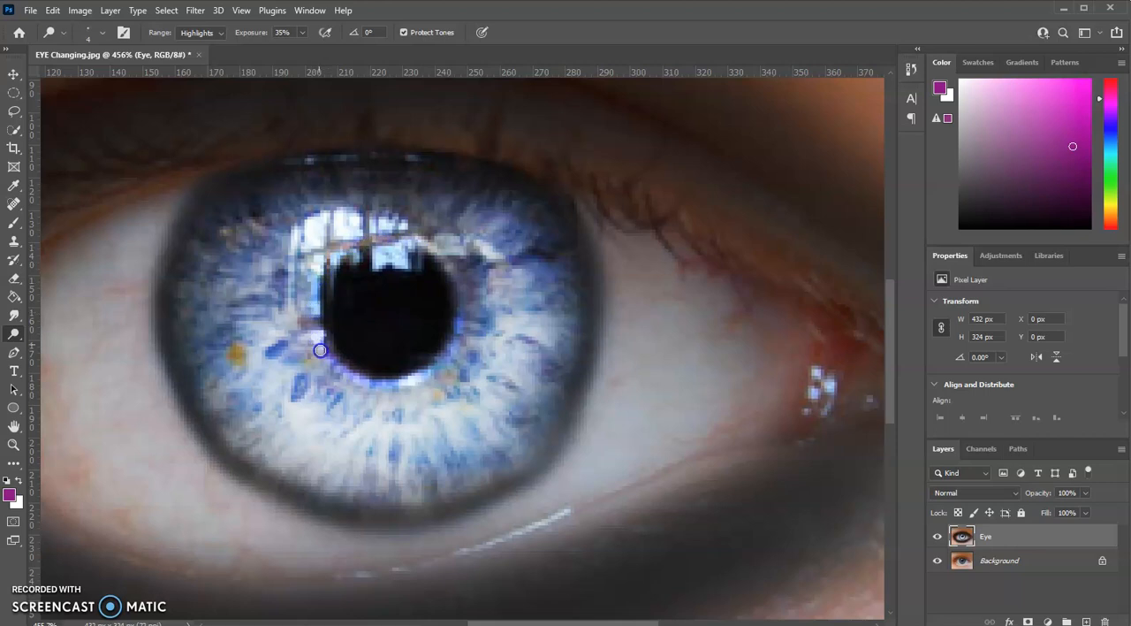
{"action": "mouse_move", "coordinate": [490, 318]}
{"action": "left_mouse_down"}
{"action": "mouse_move", "coordinate": [450, 291]}
{"action": "mouse_move", "coordinate": [420, 305]}
{"action": "mouse_move", "coordinate": [458, 280]}
{"action": "left_mouse_up"}
{"action": "mouse_move", "coordinate": [460, 340]}
{"action": "left_mouse_down"}
{"action": "mouse_move", "coordinate": [540, 502]}
{"action": "mouse_move", "coordinate": [580, 543]}
{"action": "left_mouse_up"}
{"action": "left_click", "coordinate": [275, 187]}
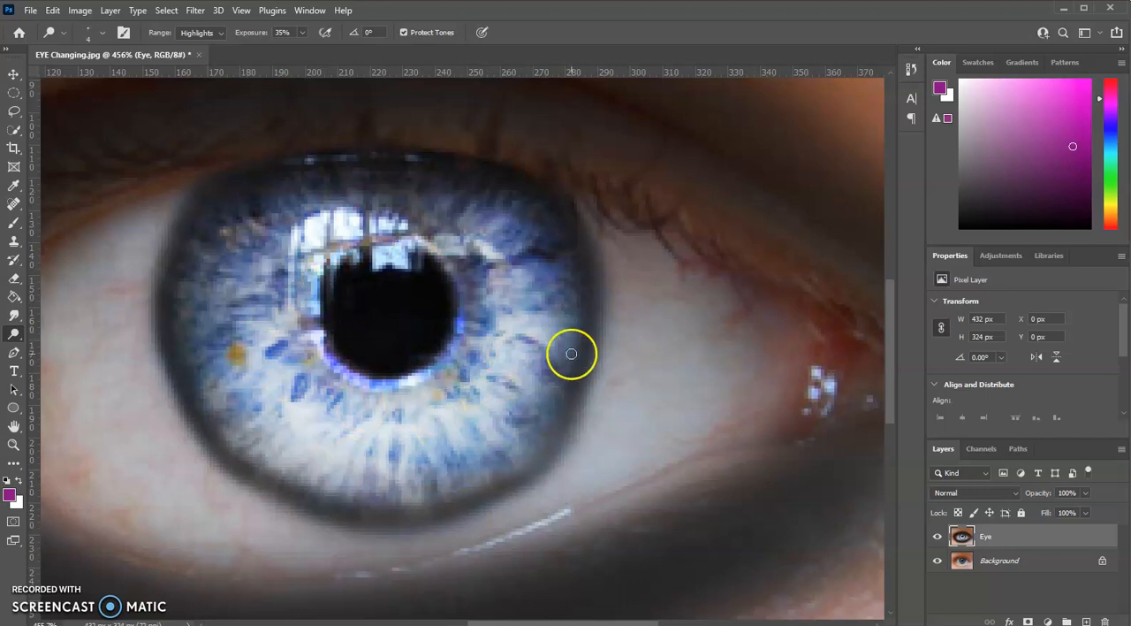
Step: Add a layer named color above the Eye layer and brush a dark red stroke over one side of the iris
{"action": "left_click", "coordinate": [1087, 622]}
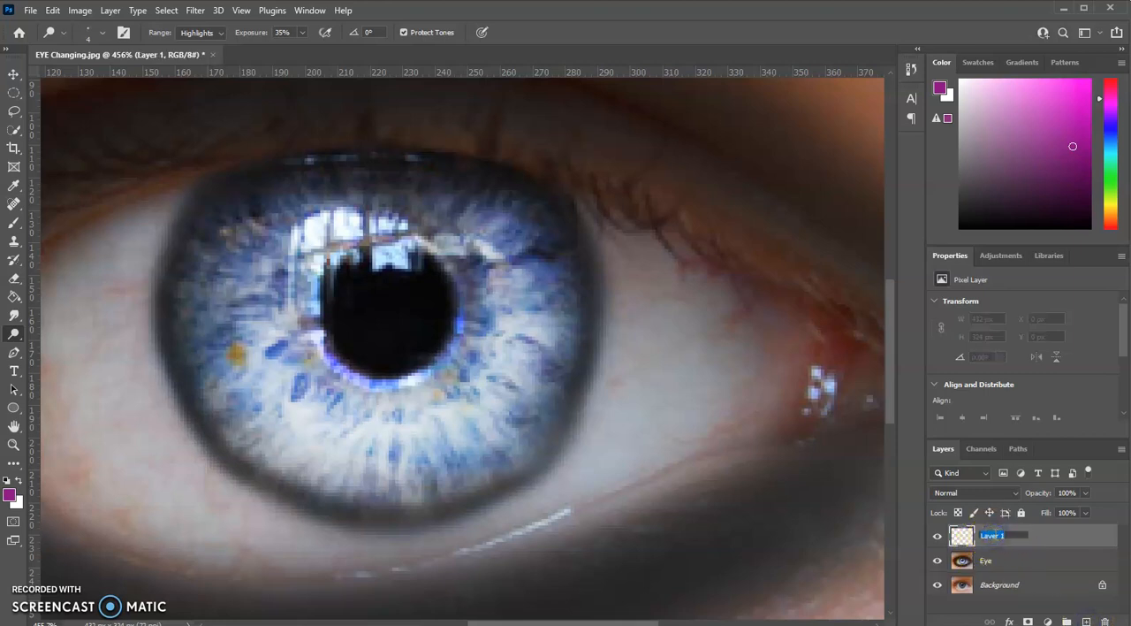
{"action": "left_click", "coordinate": [1048, 538]}
{"action": "left_click", "coordinate": [12, 223]}
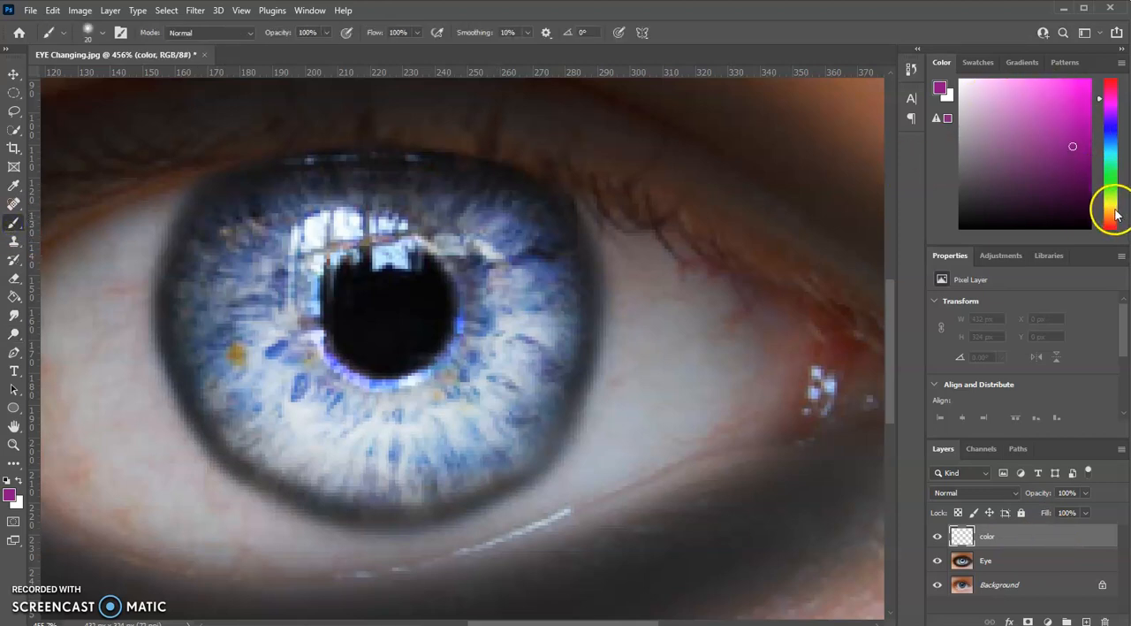
{"action": "left_click_drag", "start_coordinate": [1112, 218], "coordinate": [1112, 238]}
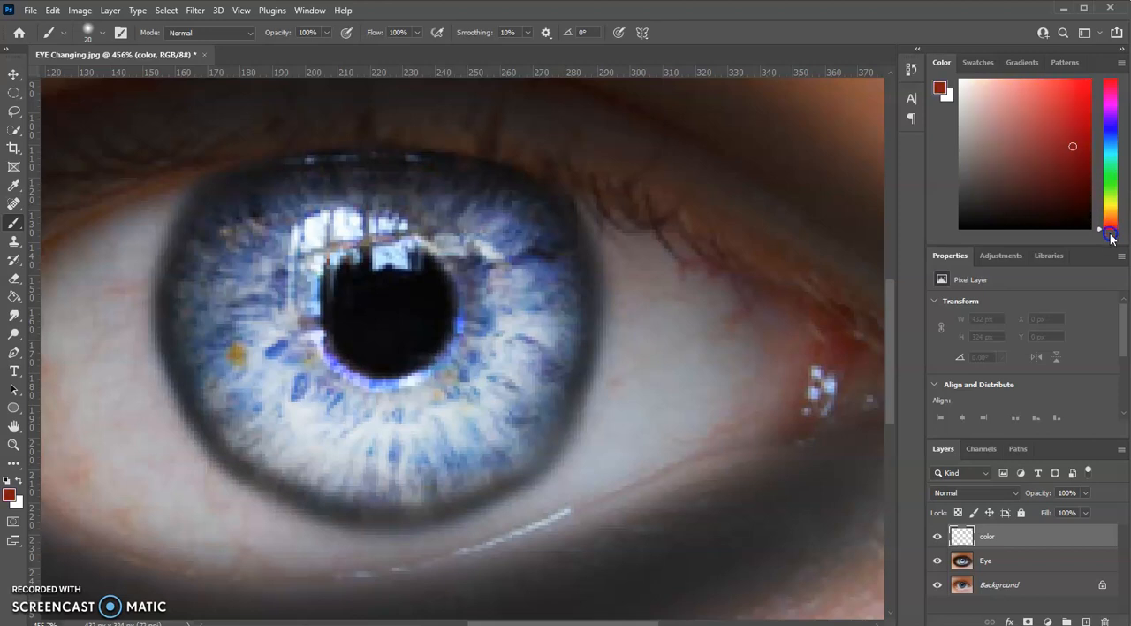
{"action": "mouse_move", "coordinate": [1094, 172]}
{"action": "left_mouse_down"}
{"action": "mouse_move", "coordinate": [1083, 118]}
{"action": "mouse_move", "coordinate": [1086, 158]}
{"action": "left_mouse_up"}
{"action": "mouse_move", "coordinate": [281, 240]}
{"action": "left_mouse_down"}
{"action": "mouse_move", "coordinate": [271, 247]}
{"action": "mouse_move", "coordinate": [265, 335]}
{"action": "mouse_move", "coordinate": [298, 434]}
{"action": "mouse_move", "coordinate": [343, 449]}
{"action": "left_mouse_up"}
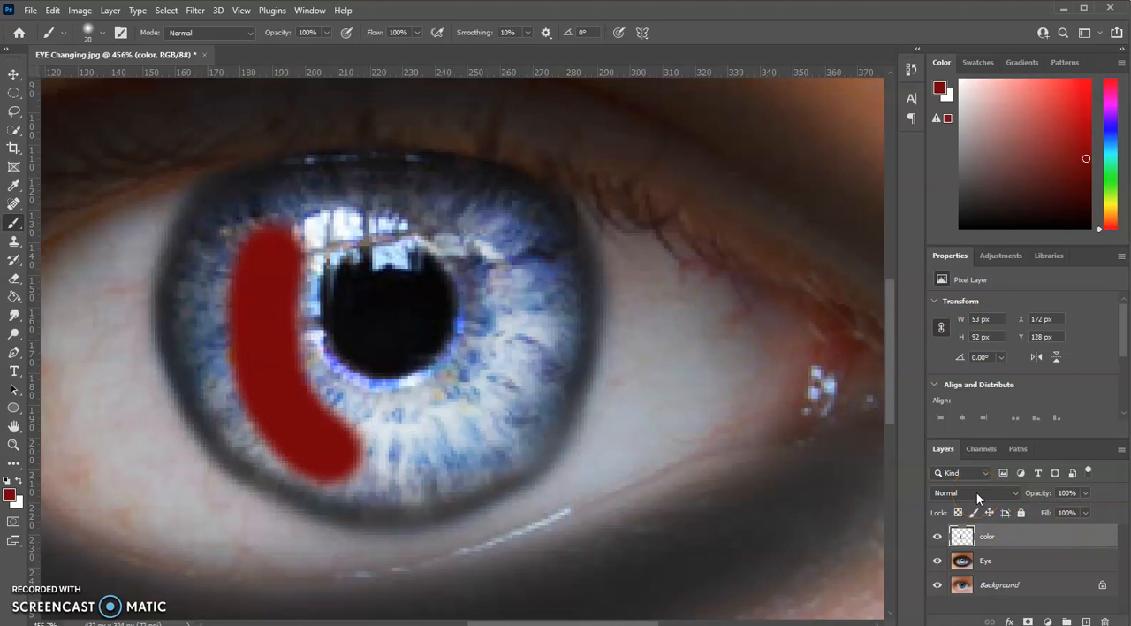
Step: Set the color layer's blend mode to Overlay and paint dark red over the rest of the iris
{"action": "left_click", "coordinate": [977, 492]}
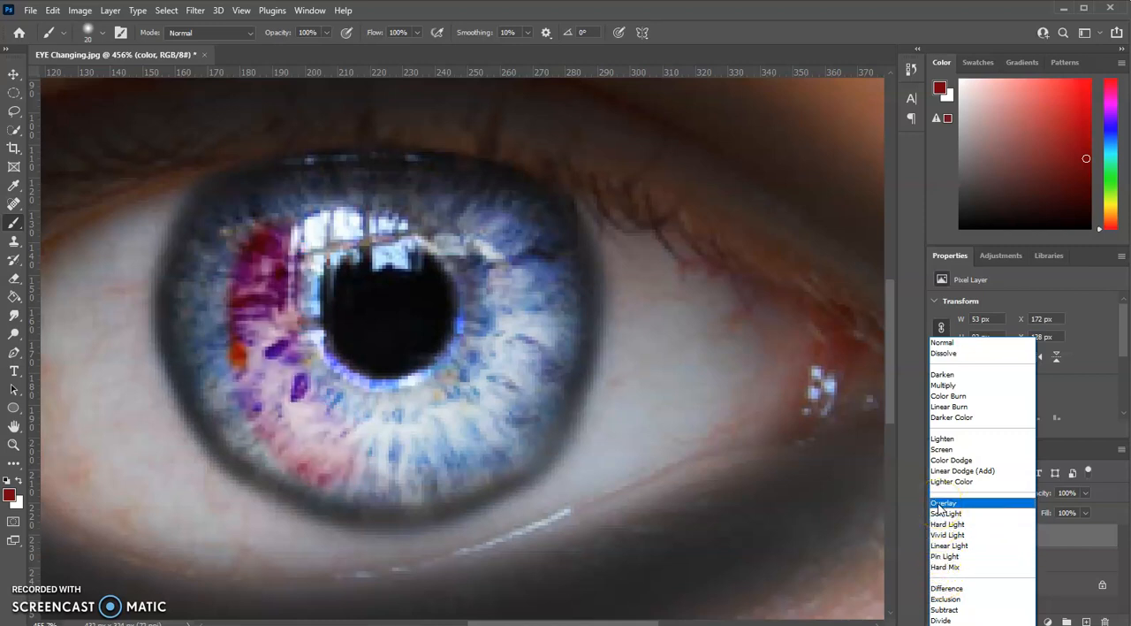
{"action": "left_click", "coordinate": [942, 503]}
{"action": "mouse_move", "coordinate": [230, 255]}
{"action": "left_mouse_down"}
{"action": "mouse_move", "coordinate": [228, 369]}
{"action": "mouse_move", "coordinate": [214, 363]}
{"action": "mouse_move", "coordinate": [235, 423]}
{"action": "mouse_move", "coordinate": [281, 462]}
{"action": "mouse_move", "coordinate": [367, 491]}
{"action": "mouse_move", "coordinate": [426, 493]}
{"action": "mouse_move", "coordinate": [510, 447]}
{"action": "mouse_move", "coordinate": [545, 399]}
{"action": "mouse_move", "coordinate": [563, 309]}
{"action": "mouse_move", "coordinate": [555, 237]}
{"action": "mouse_move", "coordinate": [520, 208]}
{"action": "mouse_move", "coordinate": [435, 194]}
{"action": "mouse_move", "coordinate": [255, 208]}
{"action": "mouse_move", "coordinate": [205, 237]}
{"action": "mouse_move", "coordinate": [191, 273]}
{"action": "mouse_move", "coordinate": [188, 348]}
{"action": "mouse_move", "coordinate": [210, 389]}
{"action": "left_mouse_up"}
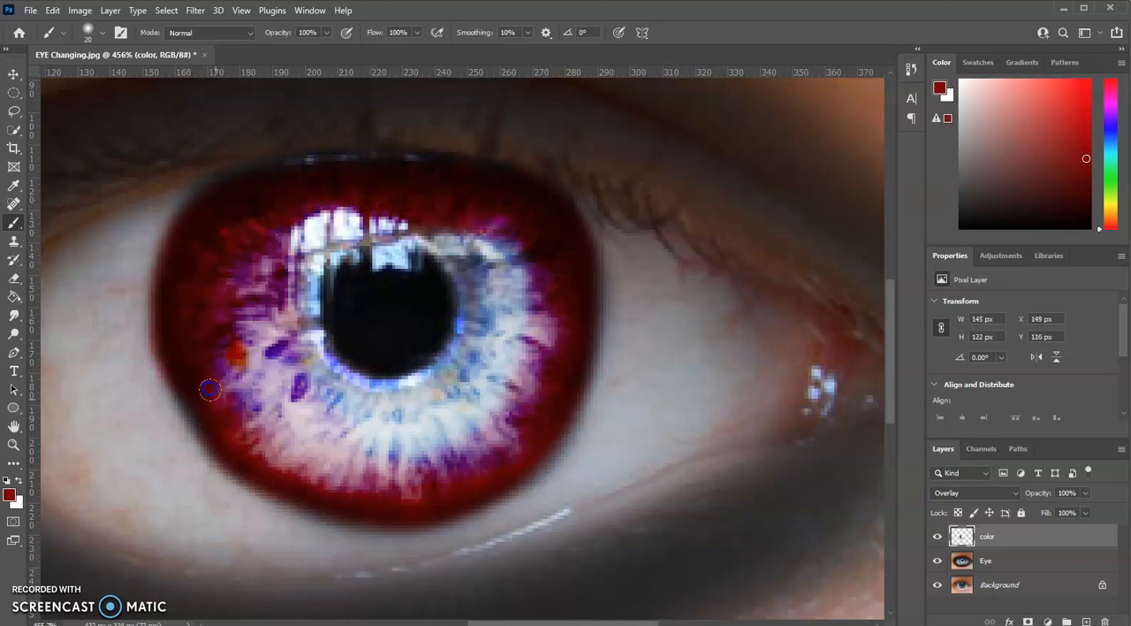
{"action": "mouse_move", "coordinate": [284, 271]}
{"action": "left_mouse_down"}
{"action": "mouse_move", "coordinate": [316, 387]}
{"action": "mouse_move", "coordinate": [347, 402]}
{"action": "mouse_move", "coordinate": [439, 402]}
{"action": "mouse_move", "coordinate": [490, 334]}
{"action": "mouse_move", "coordinate": [480, 236]}
{"action": "mouse_move", "coordinate": [376, 219]}
{"action": "mouse_move", "coordinate": [313, 247]}
{"action": "mouse_move", "coordinate": [300, 324]}
{"action": "mouse_move", "coordinate": [321, 373]}
{"action": "mouse_move", "coordinate": [379, 398]}
{"action": "mouse_move", "coordinate": [460, 369]}
{"action": "left_mouse_up"}
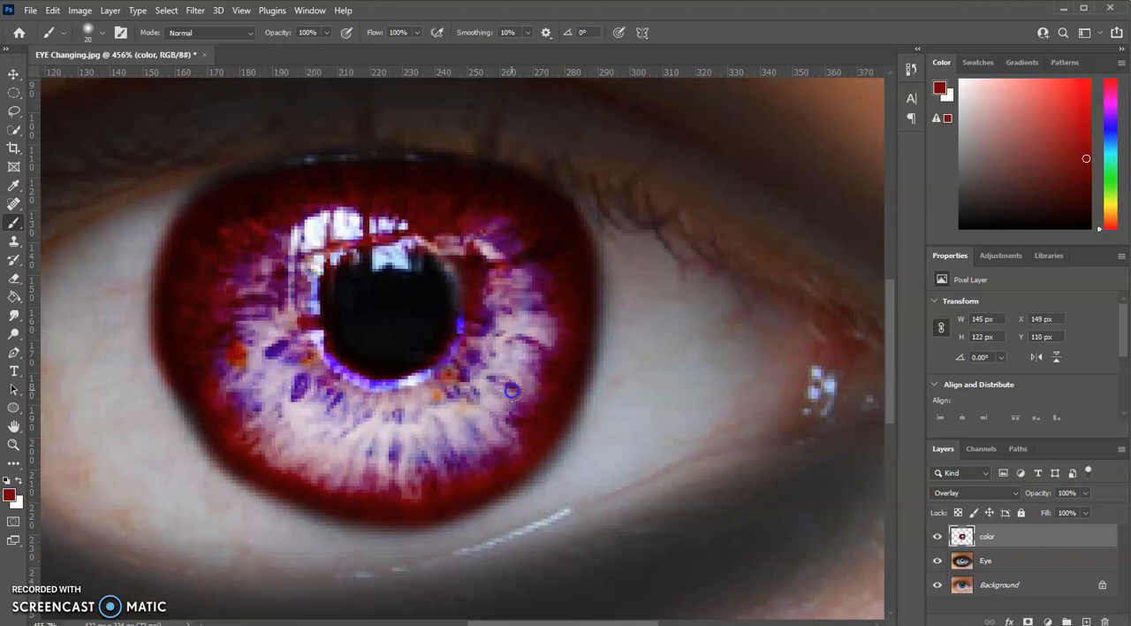
Step: Change the color layer's blend mode to Color and touch up the iris's lower edge with the red brush
{"action": "scroll", "coordinate": [642, 503], "scroll_direction": "down", "scroll_amount": 5}
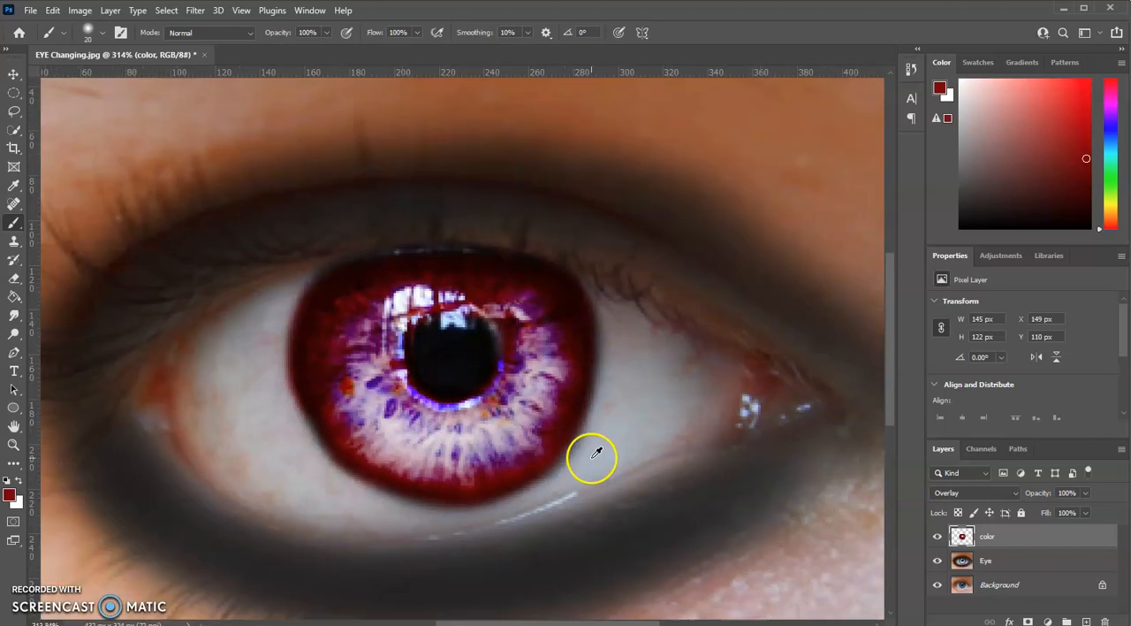
{"action": "scroll", "coordinate": [562, 454], "scroll_direction": "up", "scroll_amount": 4}
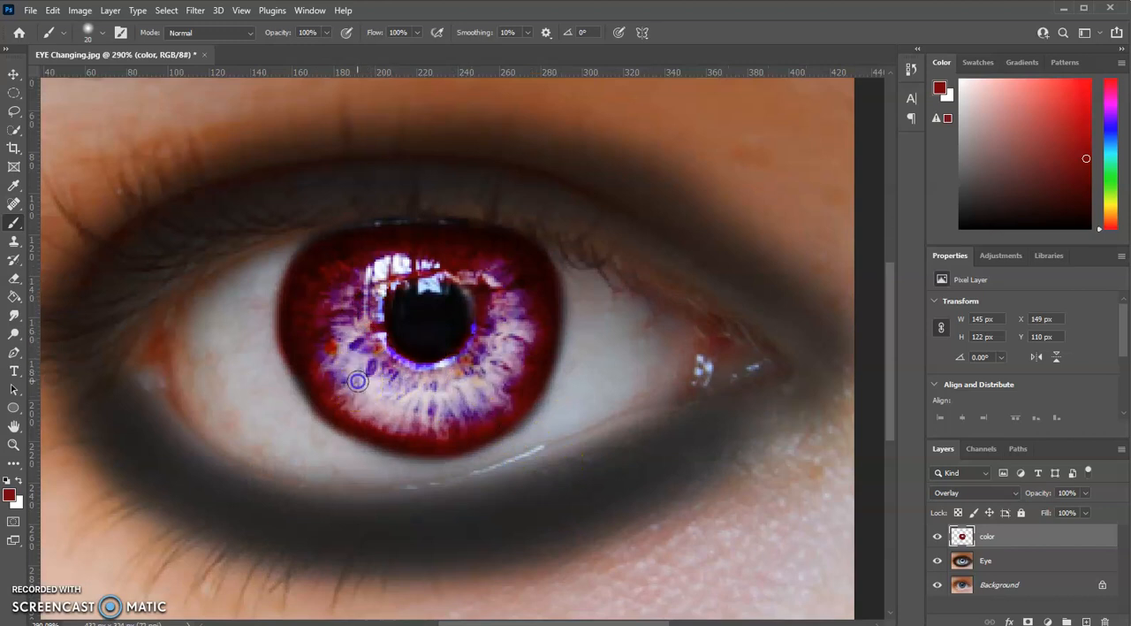
{"action": "left_click", "coordinate": [974, 493]}
{"action": "left_click", "coordinate": [946, 616]}
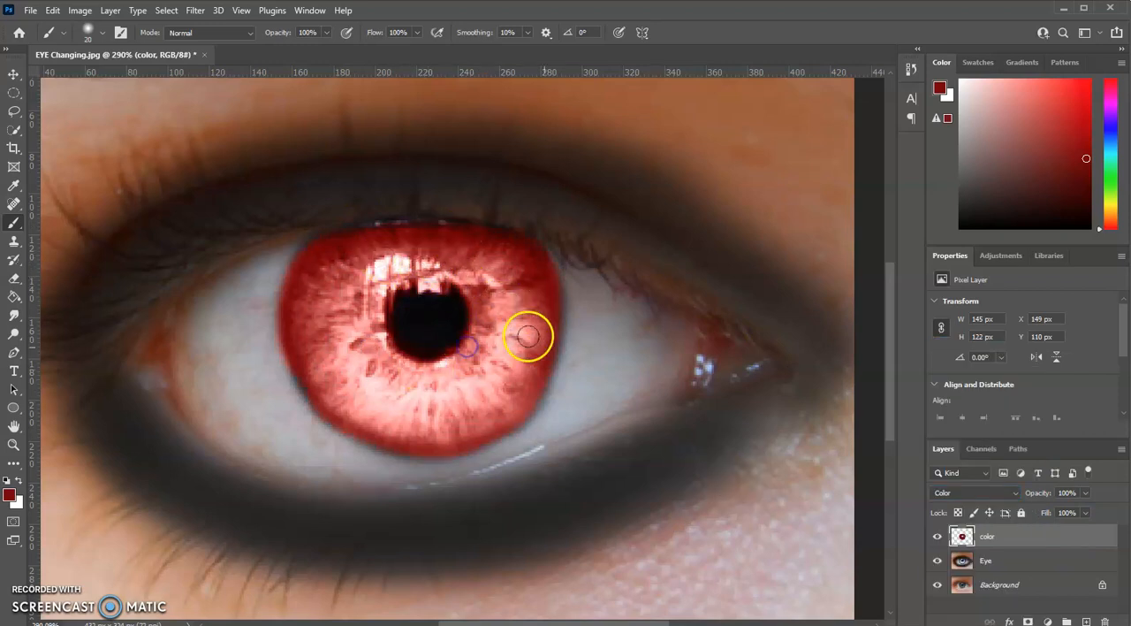
{"action": "scroll", "coordinate": [543, 371], "scroll_direction": "down", "scroll_amount": 5}
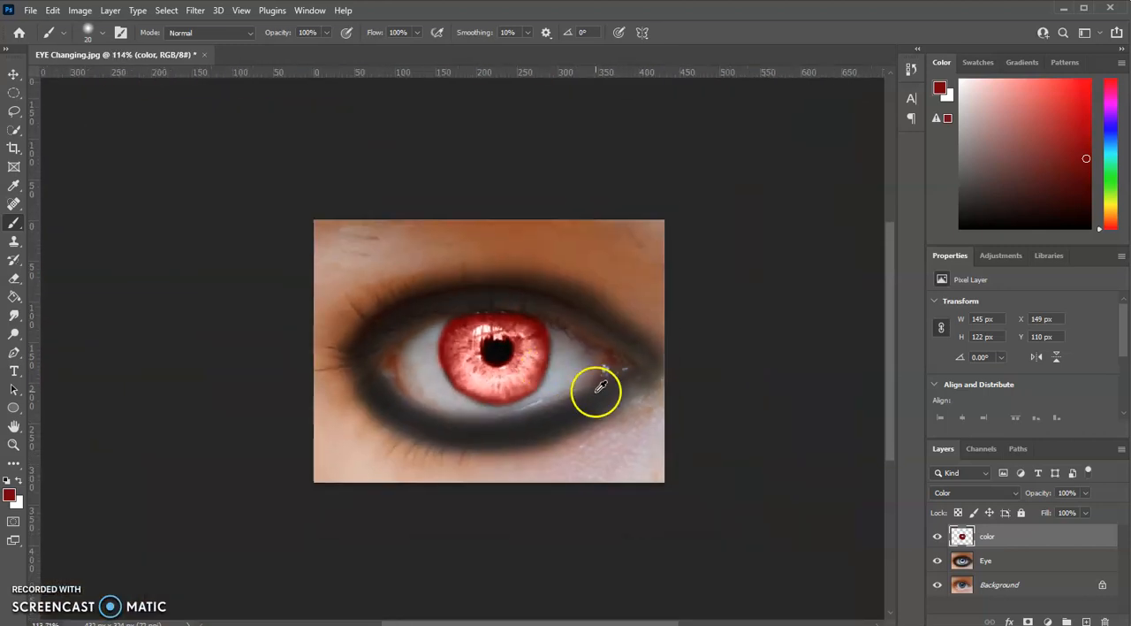
{"action": "scroll", "coordinate": [558, 378], "scroll_direction": "up", "scroll_amount": 4}
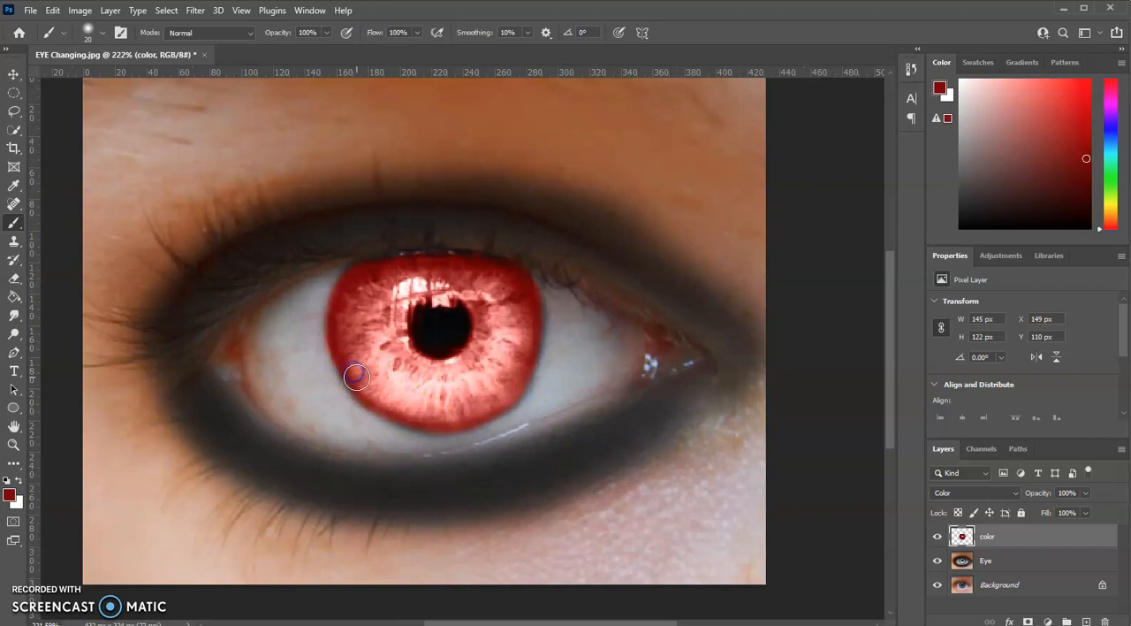
{"action": "left_click_drag", "start_coordinate": [387, 403], "coordinate": [433, 419]}
Step: Add a new layer named Darkness above the color layer
{"action": "left_click", "coordinate": [1086, 621]}
{"action": "left_click", "coordinate": [993, 537]}
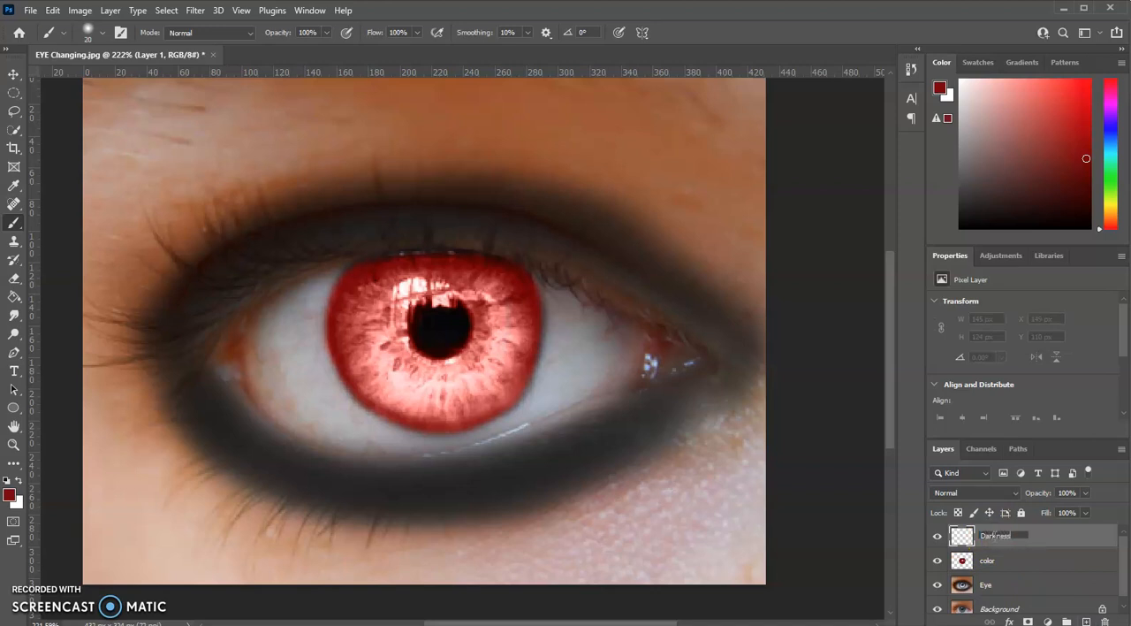
{"action": "key", "text": "Return"}
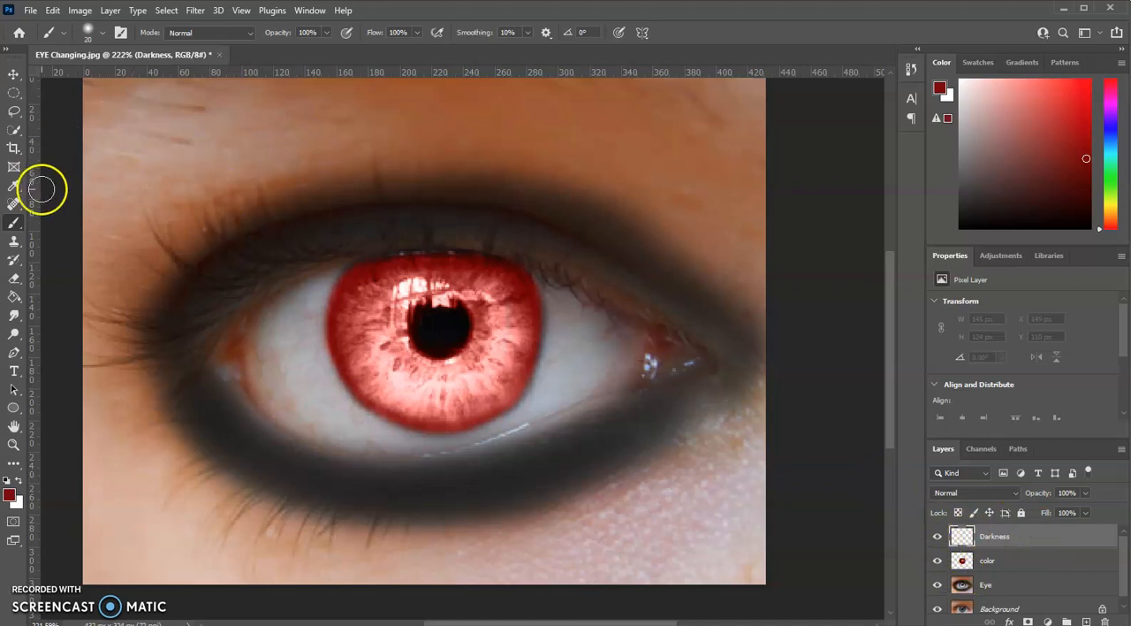
{"action": "left_click", "coordinate": [15, 300]}
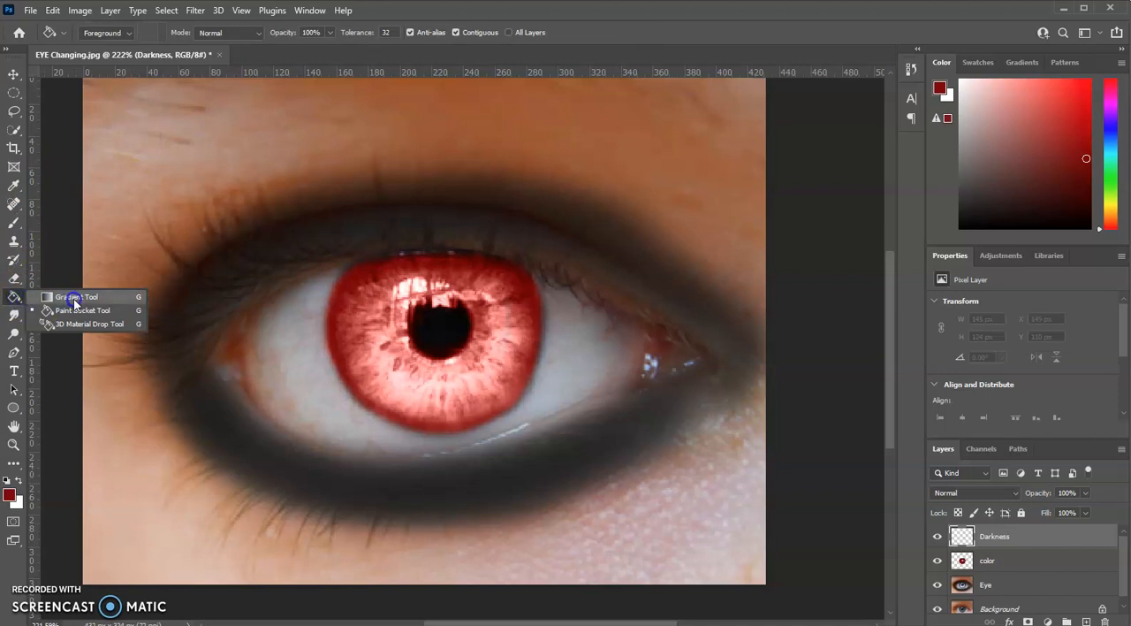
{"action": "left_click", "coordinate": [74, 299]}
{"action": "left_click", "coordinate": [18, 298]}
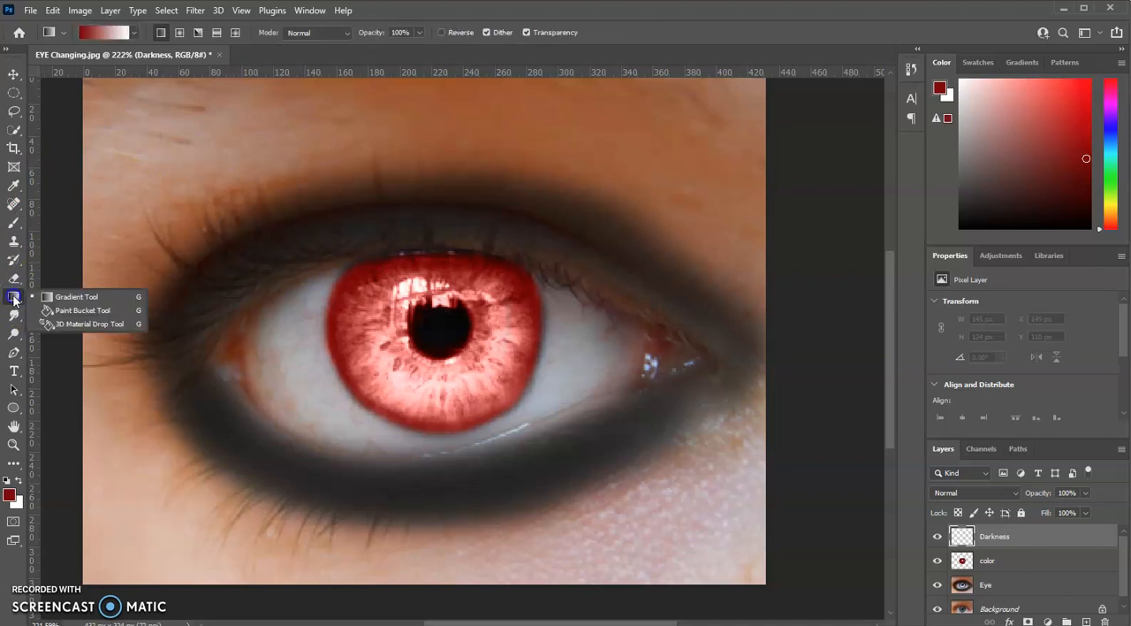
{"action": "left_click", "coordinate": [80, 308]}
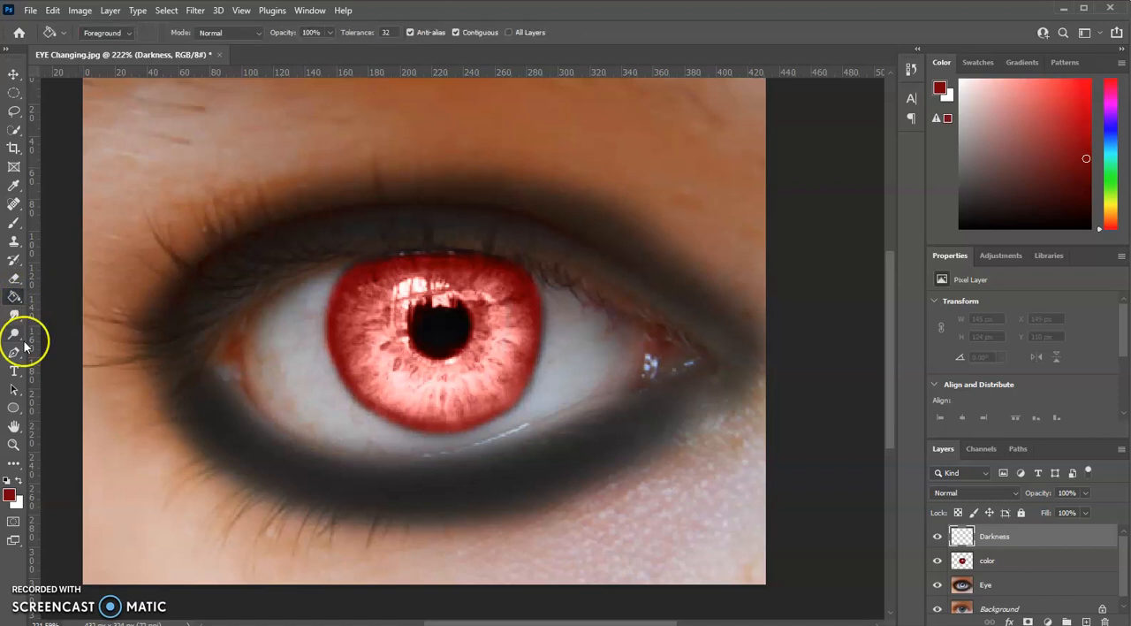
Step: Draw an elliptical selection with a 65 px feather around the whole eye and invert it
{"action": "left_click", "coordinate": [13, 94]}
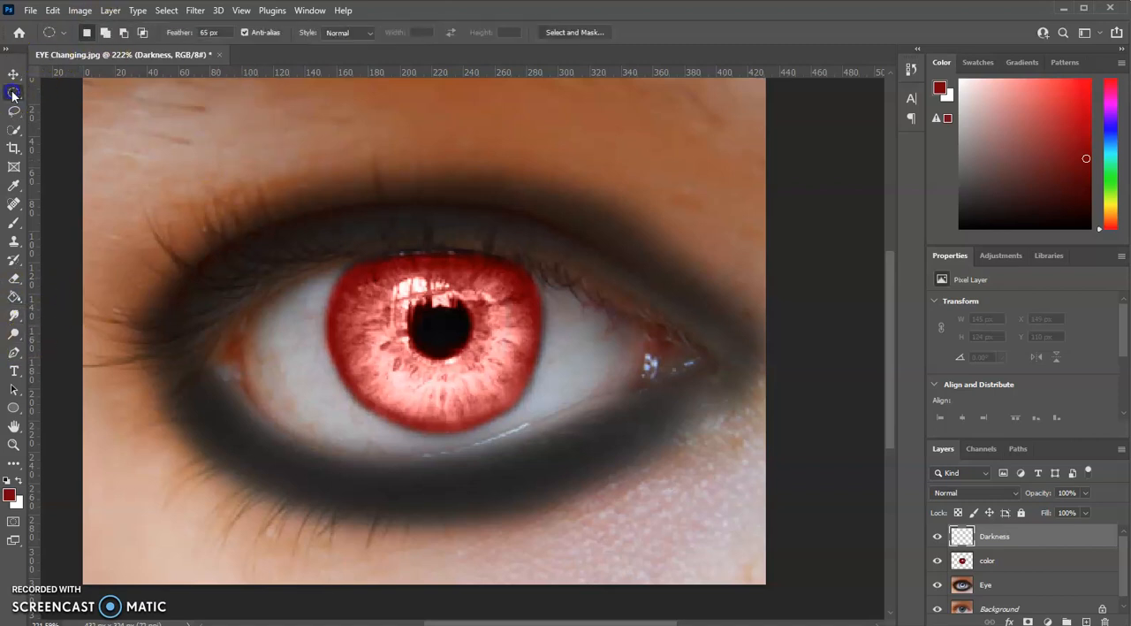
{"action": "left_click", "coordinate": [13, 94]}
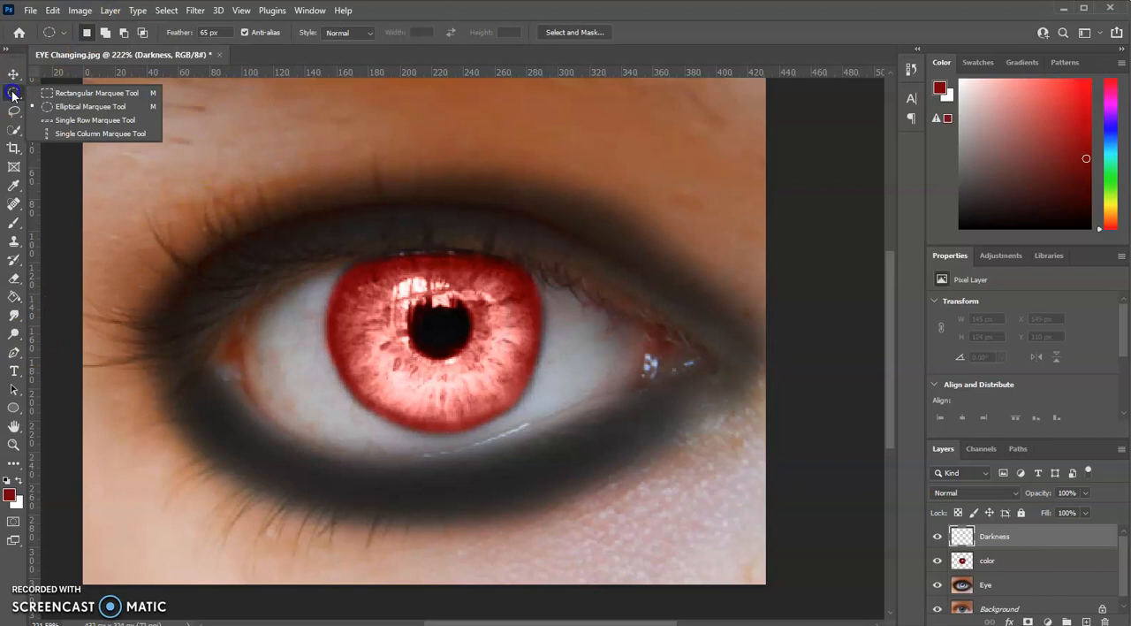
{"action": "left_click", "coordinate": [99, 92]}
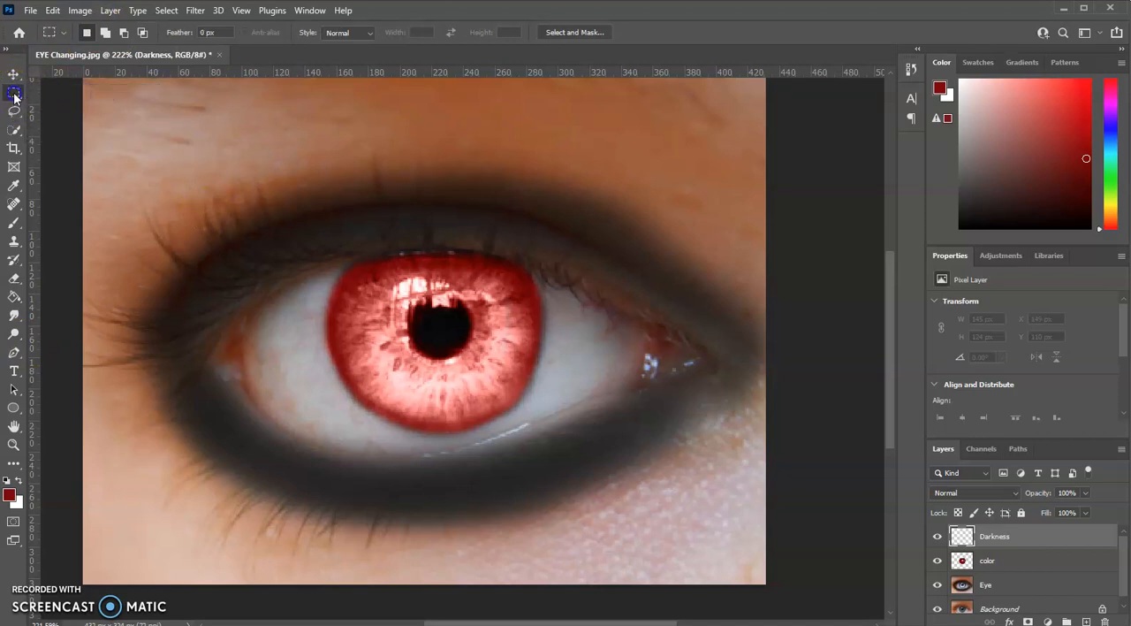
{"action": "left_click", "coordinate": [14, 94]}
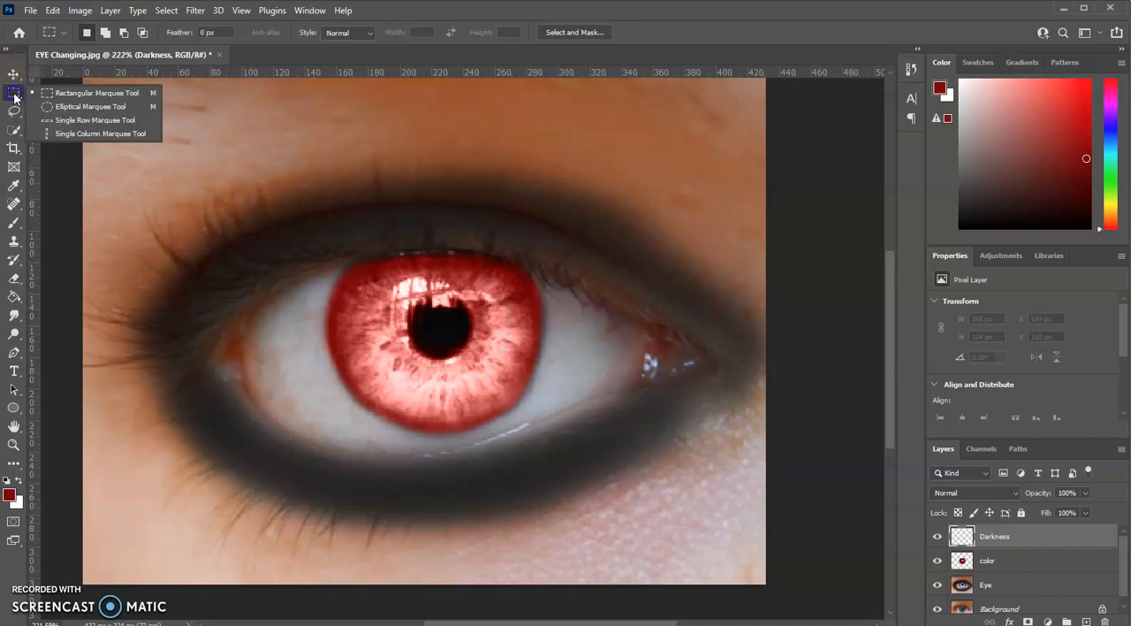
{"action": "left_click", "coordinate": [91, 107]}
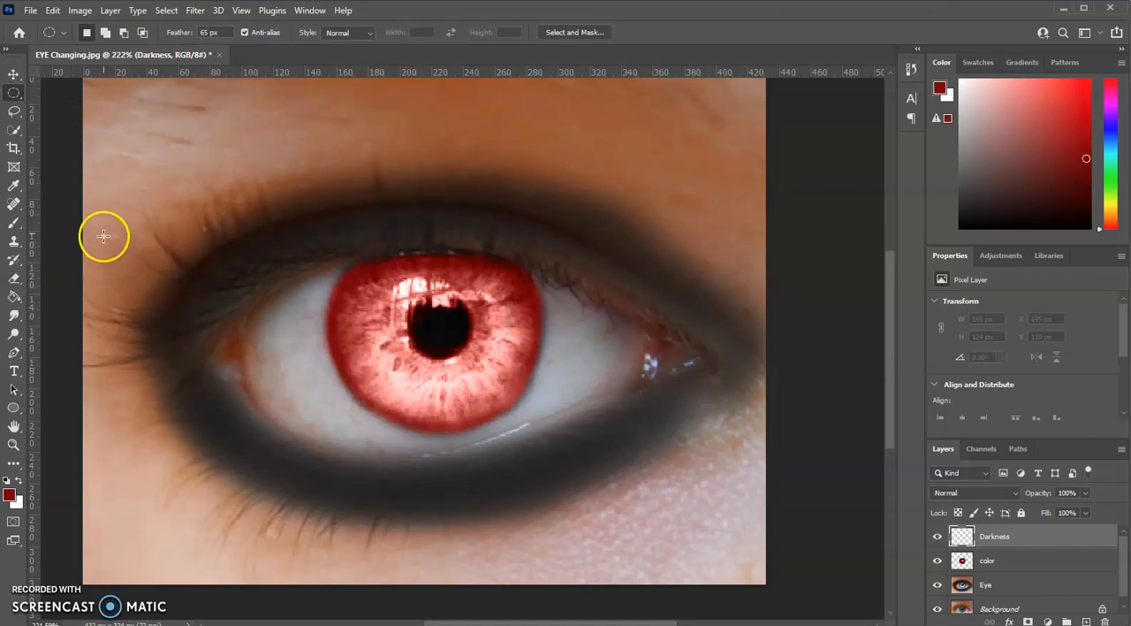
{"action": "left_click_drag", "start_coordinate": [101, 252], "coordinate": [751, 551]}
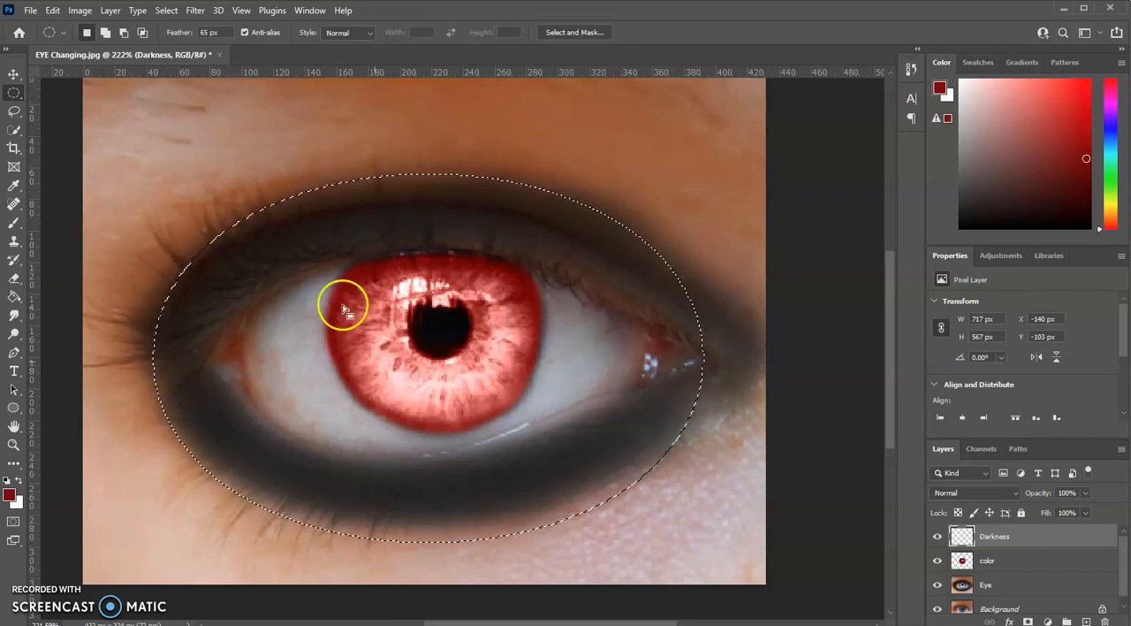
{"action": "left_click", "coordinate": [166, 11]}
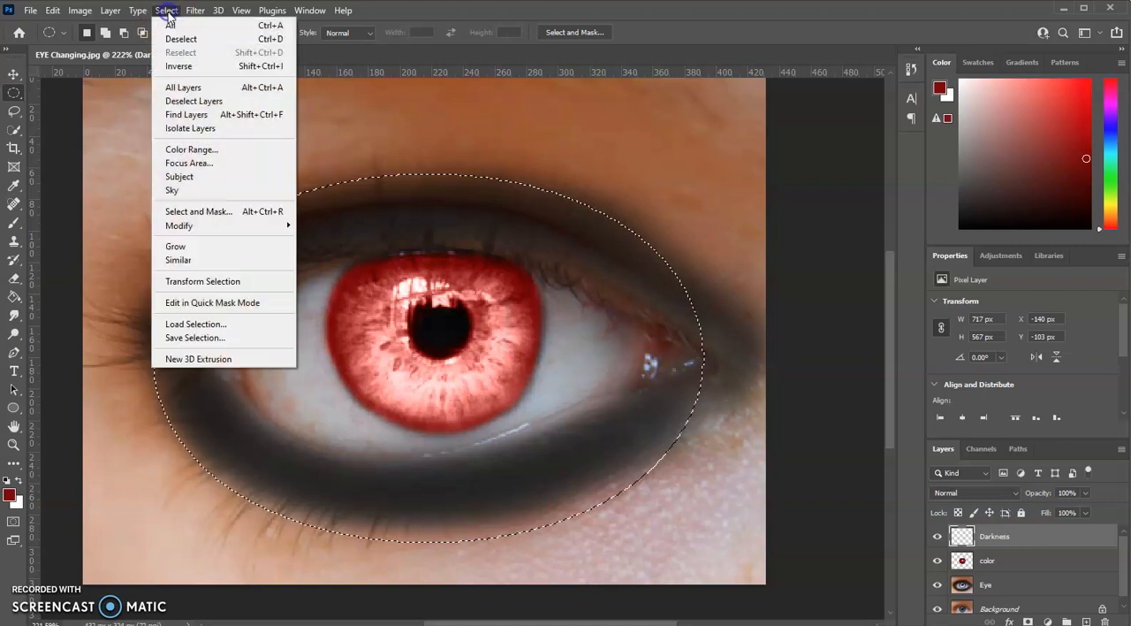
{"action": "left_click", "coordinate": [180, 66]}
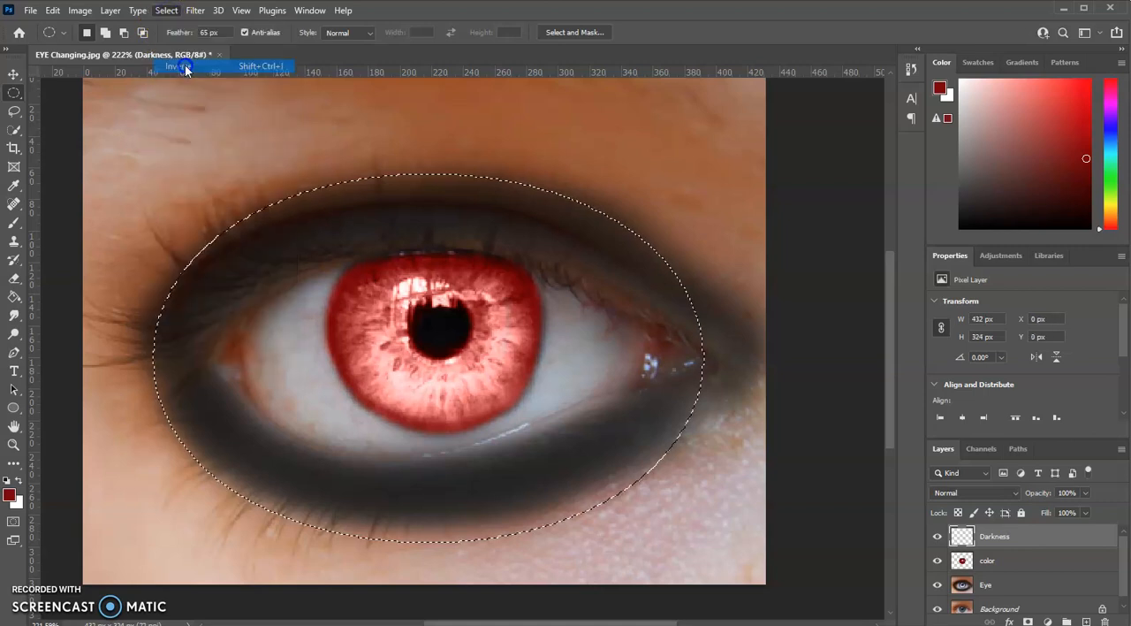
Step: Fill the inverted selection on the Darkness layer with black repeatedly to build up the shading, and clear the selection
{"action": "left_click", "coordinate": [13, 298]}
{"action": "left_click", "coordinate": [6, 478]}
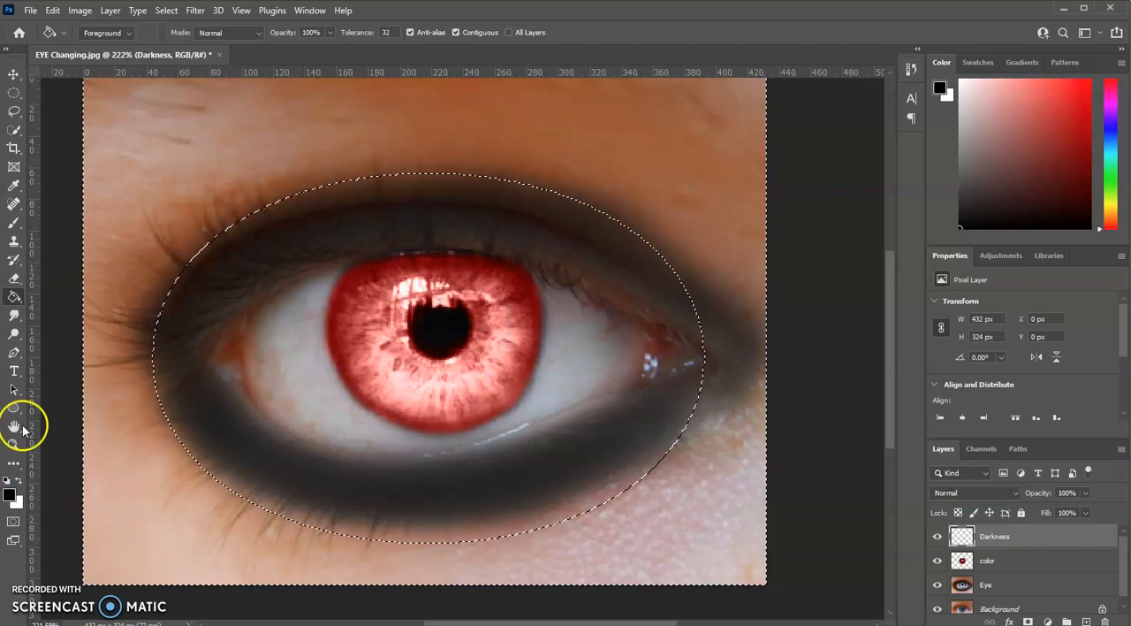
{"action": "left_click", "coordinate": [164, 132]}
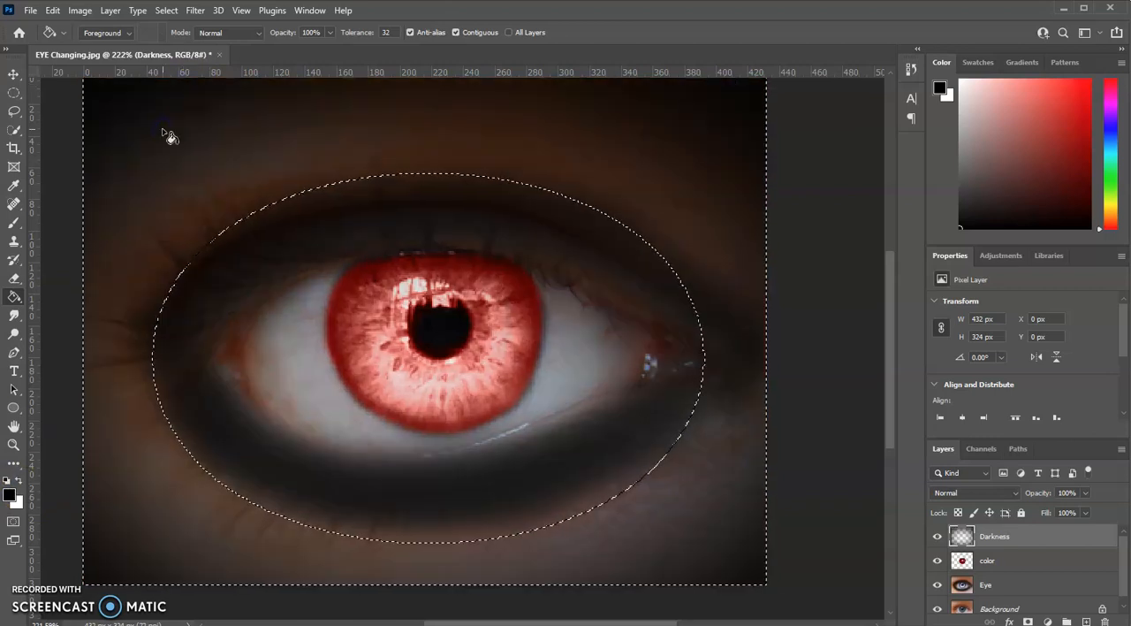
{"action": "left_click", "coordinate": [162, 131]}
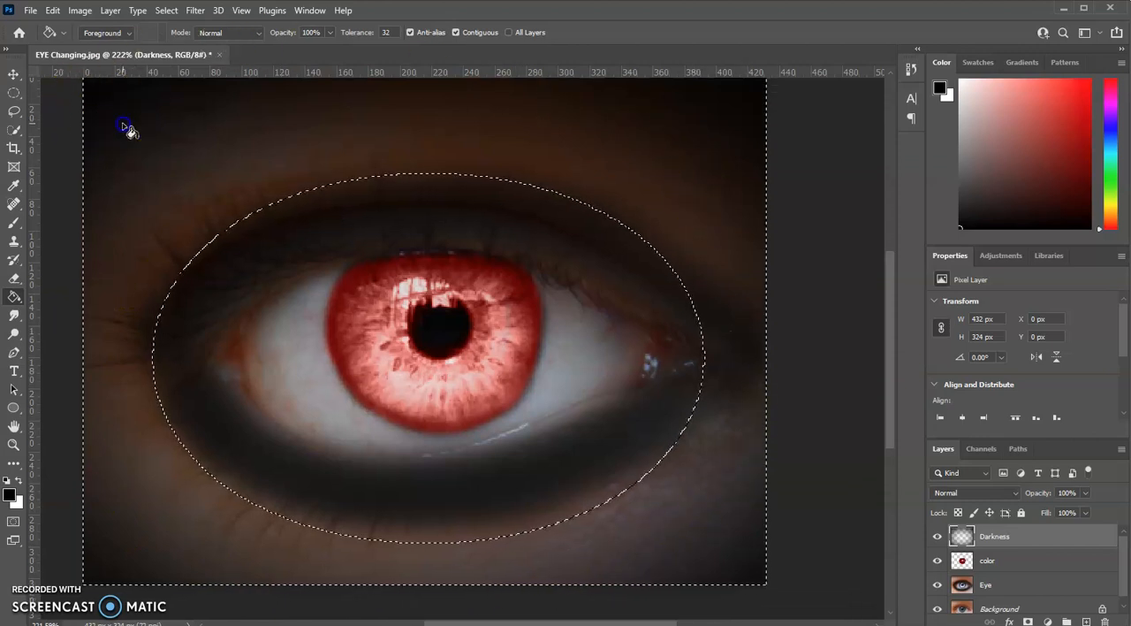
{"action": "left_click", "coordinate": [127, 129]}
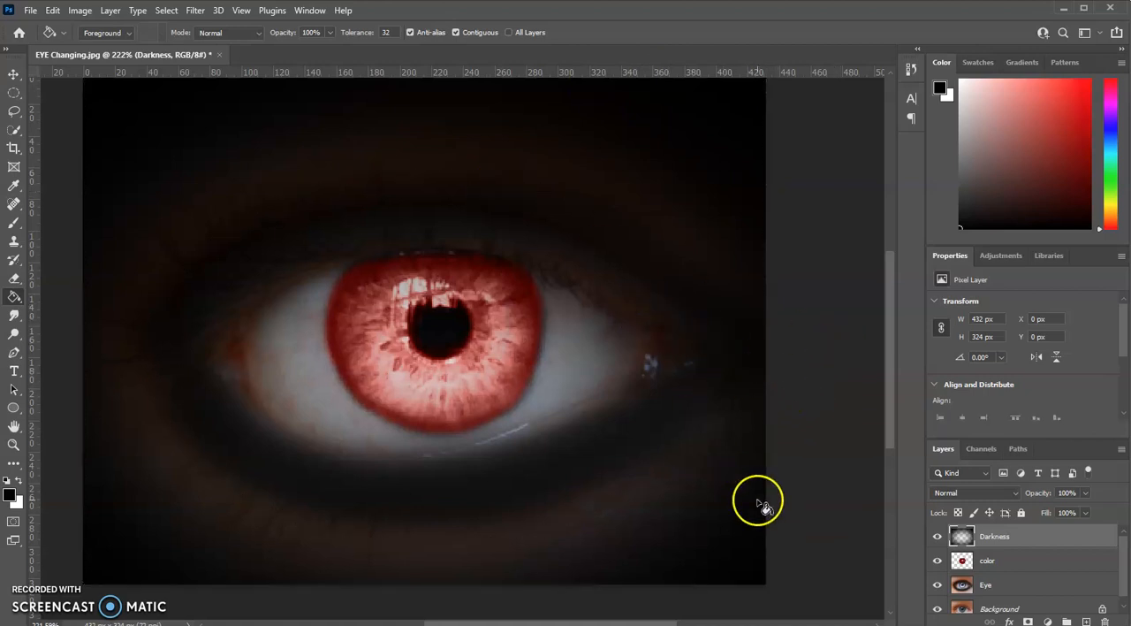
Step: Hide and reshow the Darkness layer to compare the image with and without the black shading
{"action": "scroll", "coordinate": [808, 396], "scroll_direction": "down", "scroll_amount": 2}
{"action": "scroll", "coordinate": [812, 399], "scroll_direction": "up", "scroll_amount": 3}
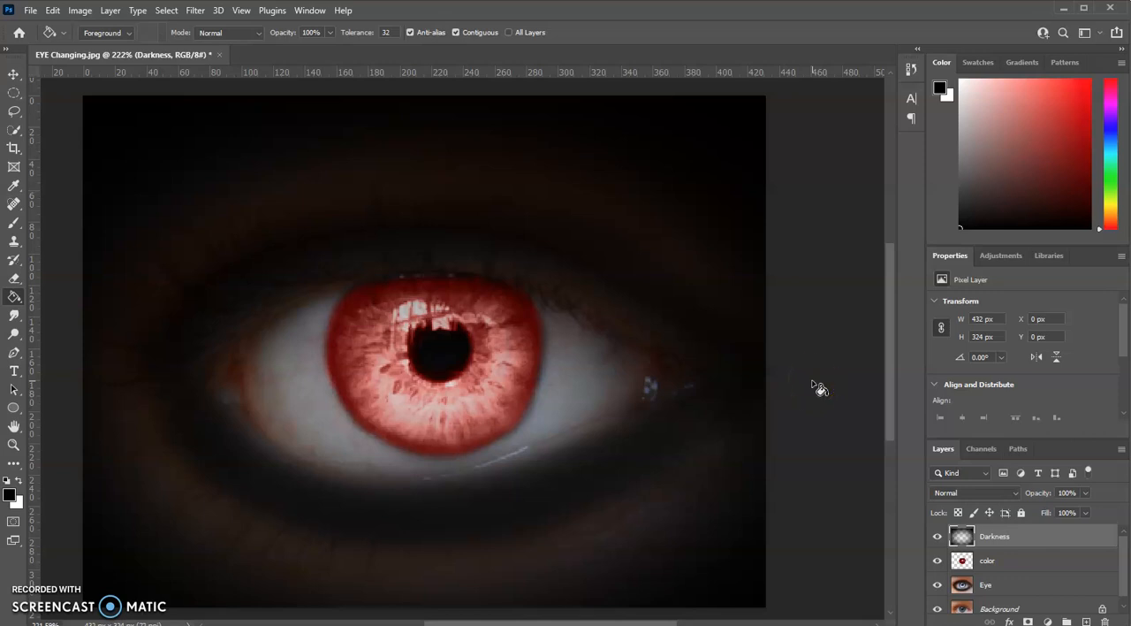
{"action": "left_click", "coordinate": [819, 371]}
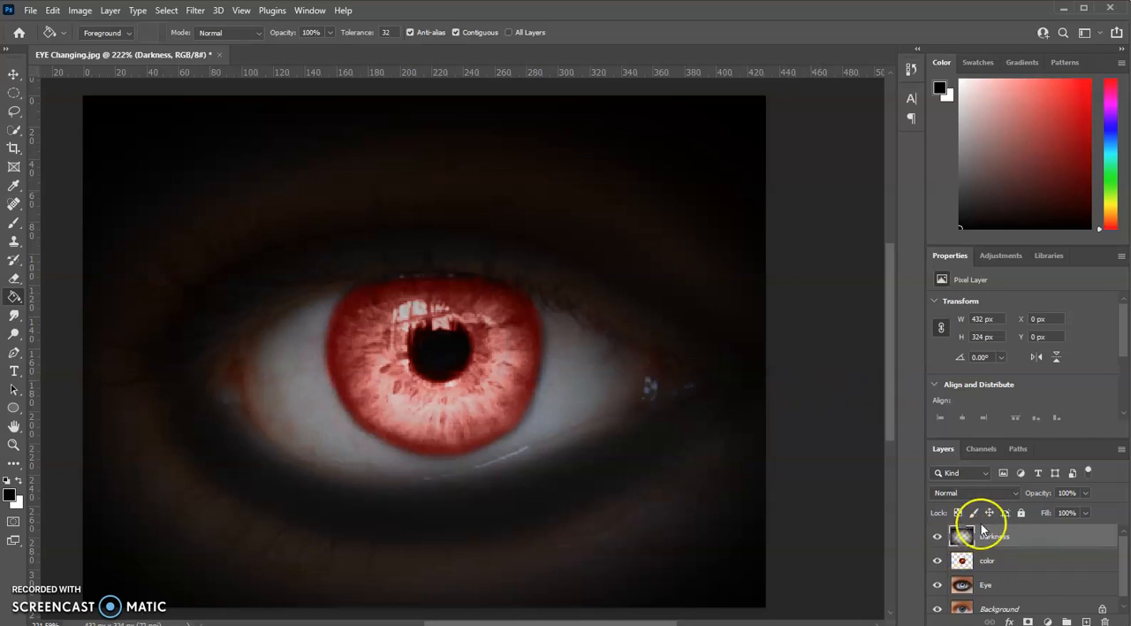
{"action": "left_click", "coordinate": [938, 537]}
{"action": "left_click", "coordinate": [938, 537]}
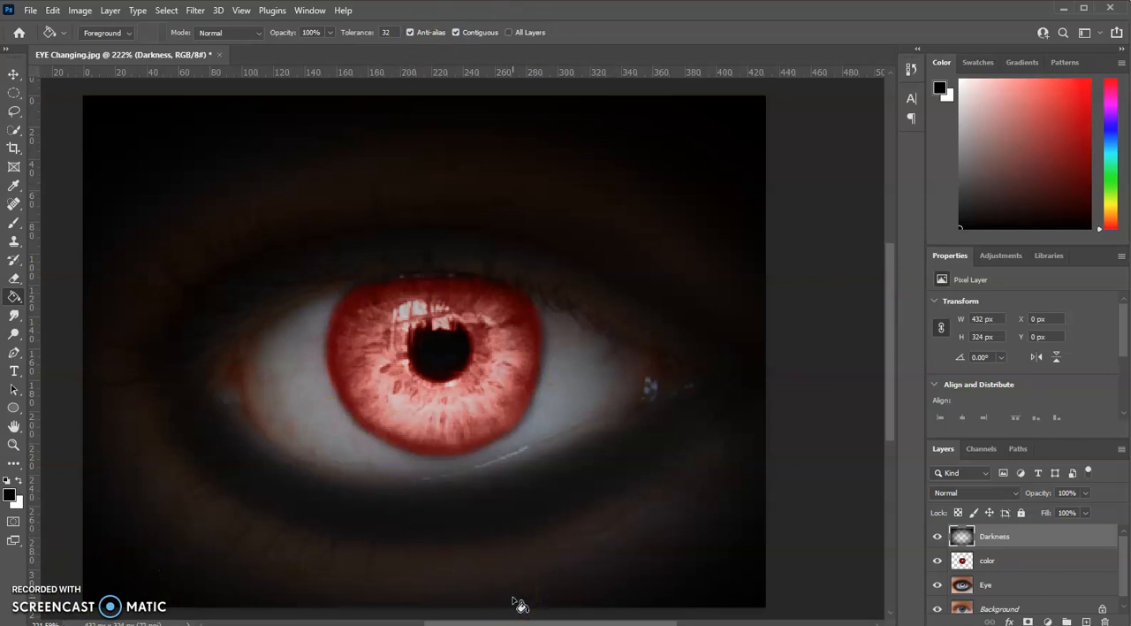
Step: Select the entire canvas and copy the merged content of all visible layers
{"action": "left_click", "coordinate": [165, 11]}
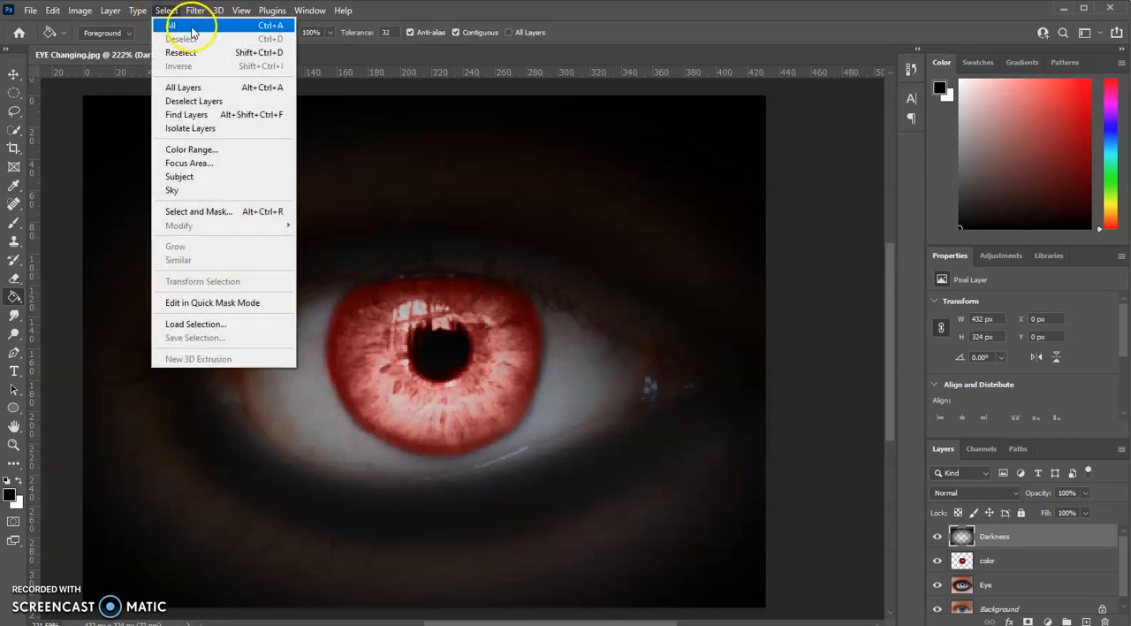
{"action": "left_click", "coordinate": [192, 24]}
{"action": "left_click", "coordinate": [52, 11]}
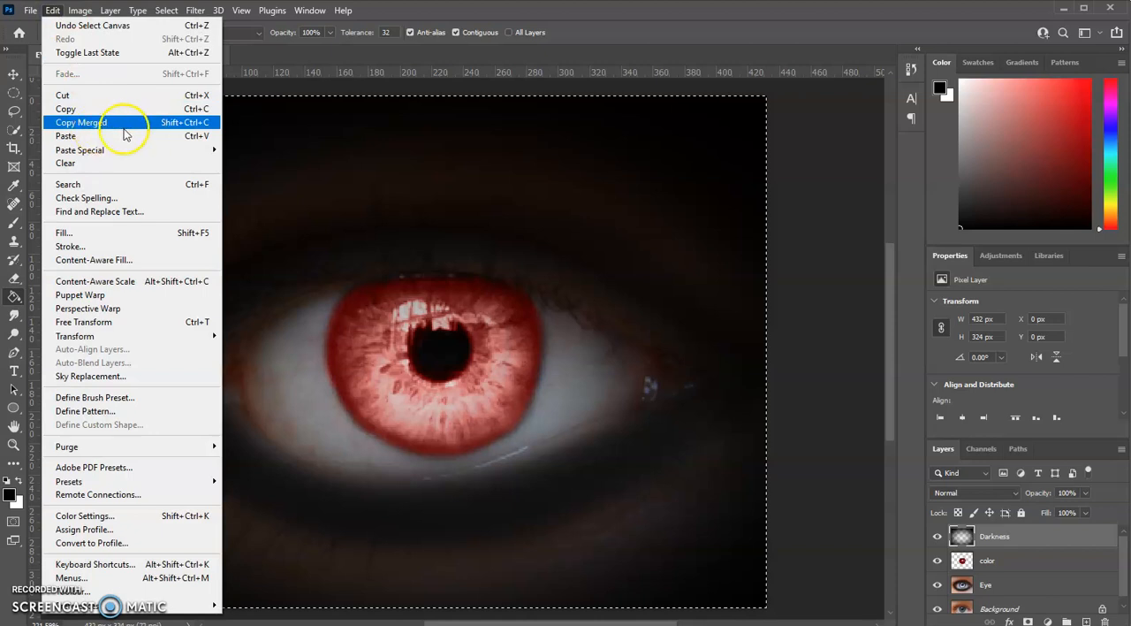
{"action": "left_click", "coordinate": [126, 129]}
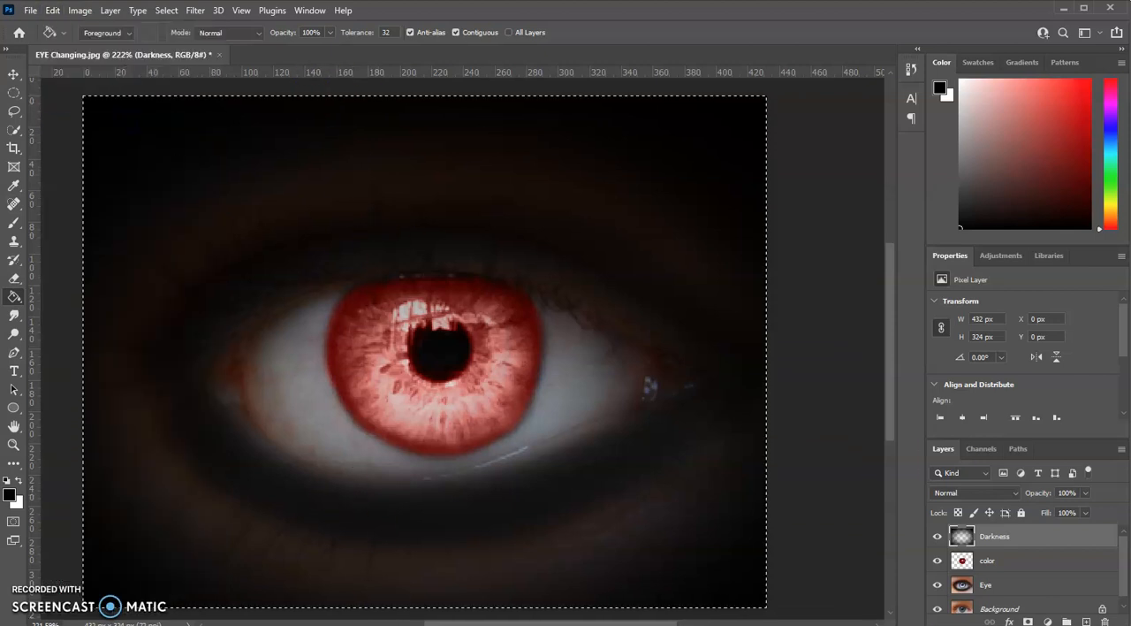
Step: Switch to Word, paste the merged eye image into a blank document, and return to Photoshop
{"action": "key", "text": "ctrl+n"}
{"action": "left_click", "coordinate": [35, 297]}
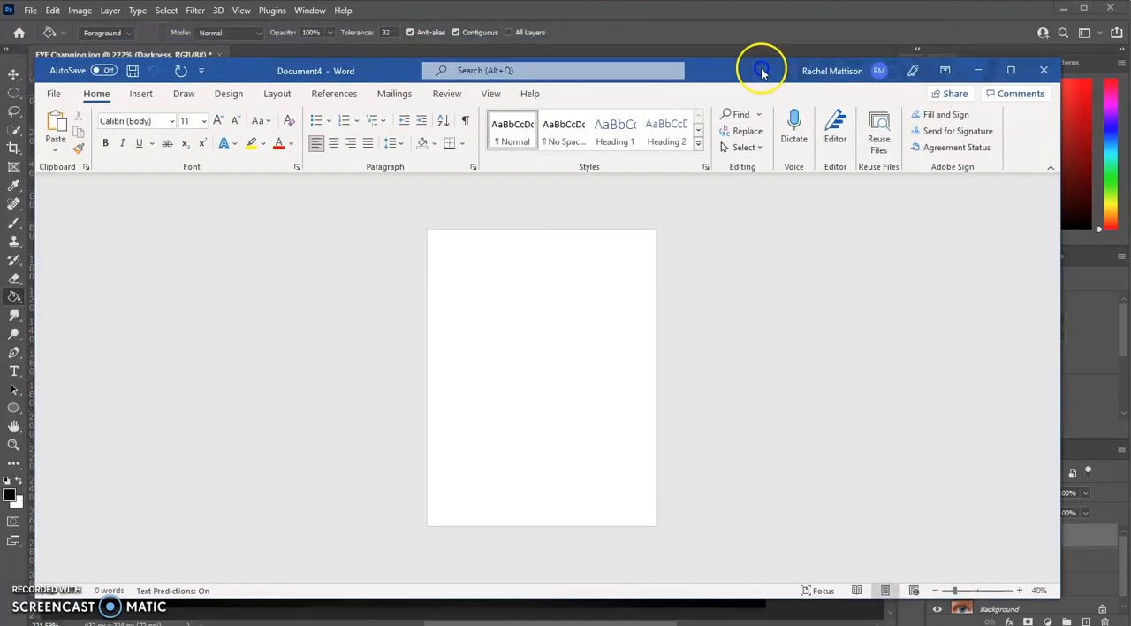
{"action": "key", "text": "ctrl+v"}
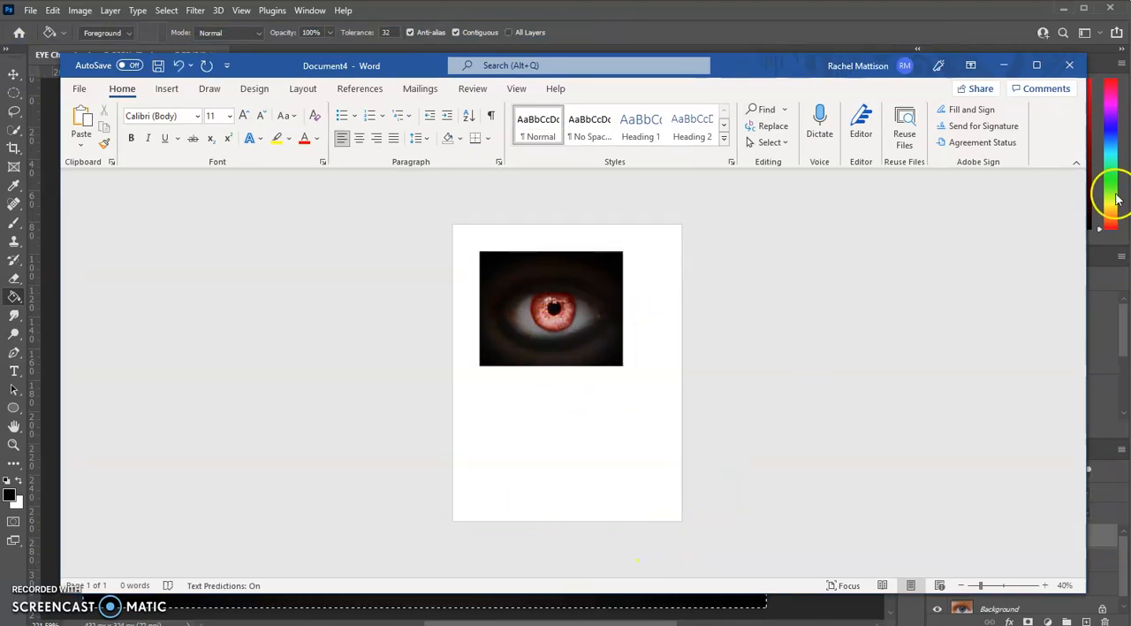
{"action": "left_click", "coordinate": [1006, 66]}
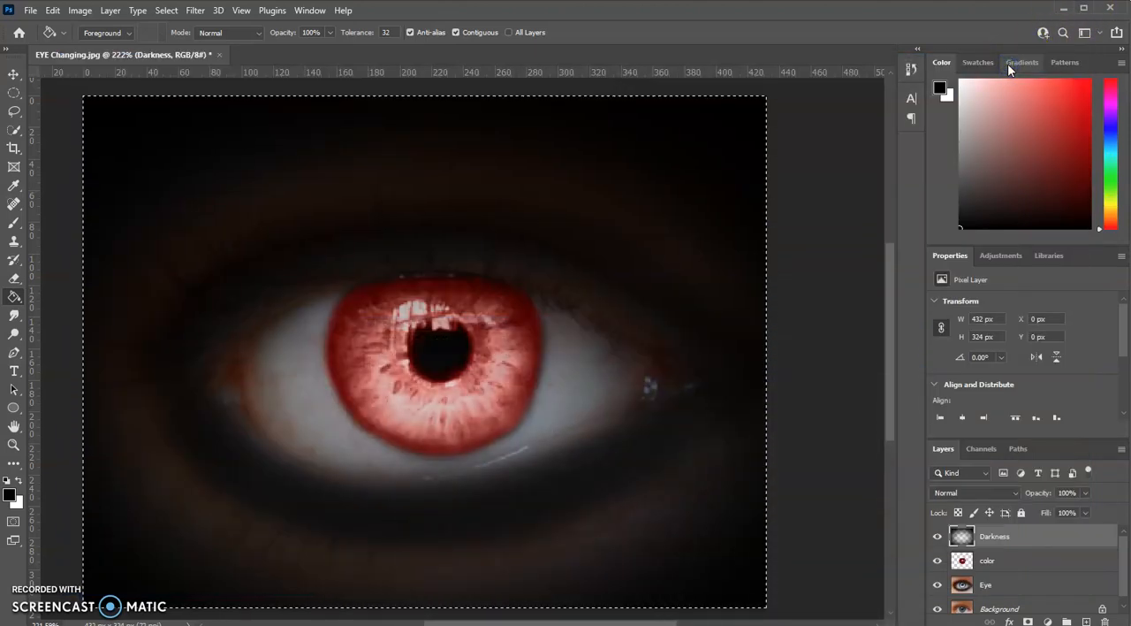